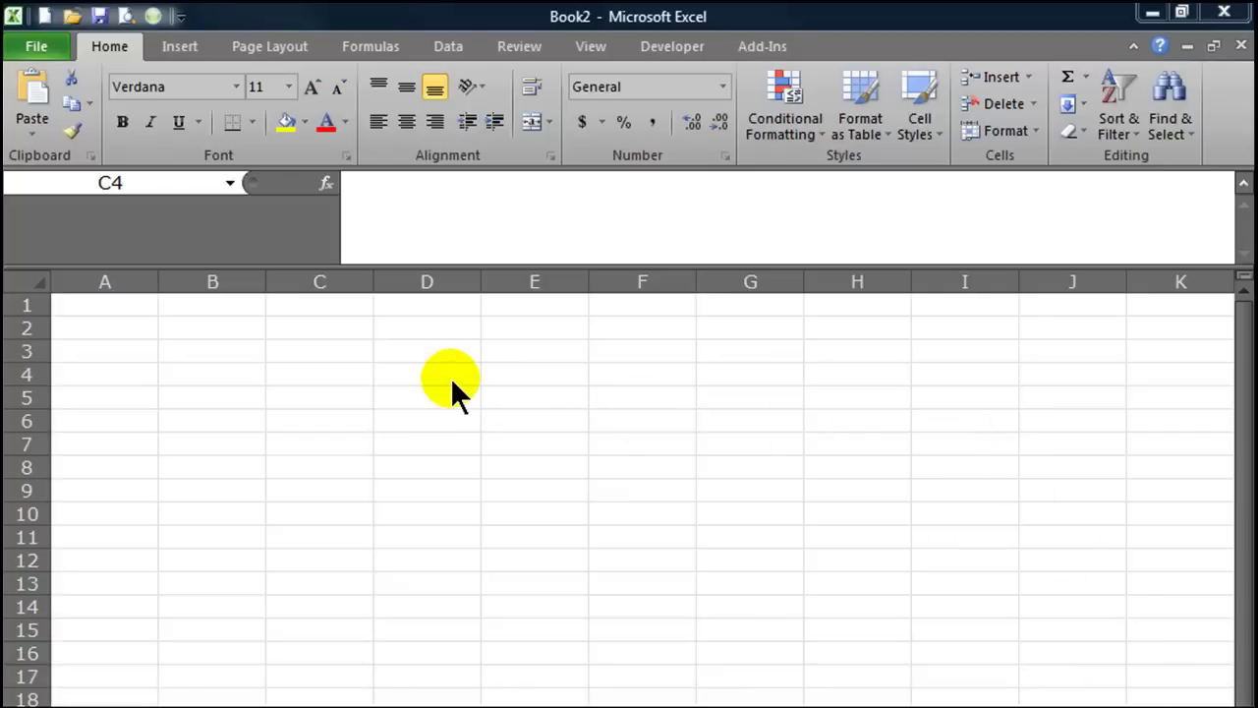
# Enter the headings Last, First and Middle Initial in A1:C1.
pyautogui.click(113, 307)
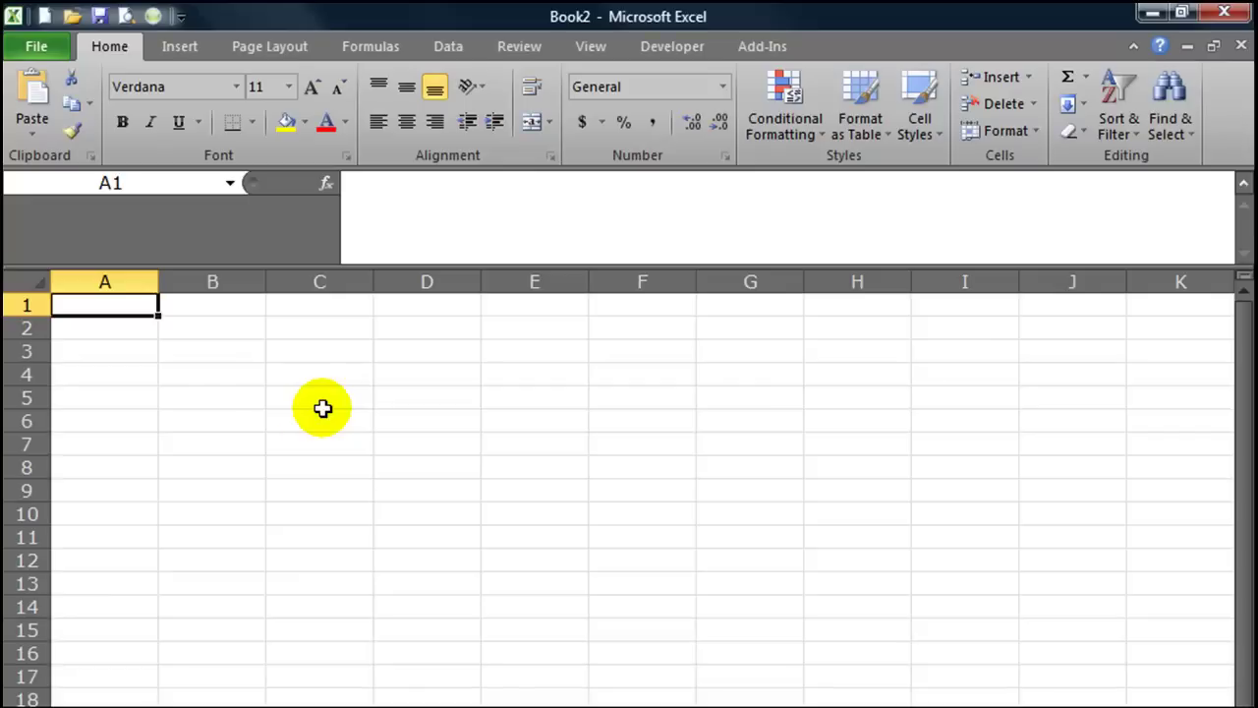
pyautogui.write('Last')
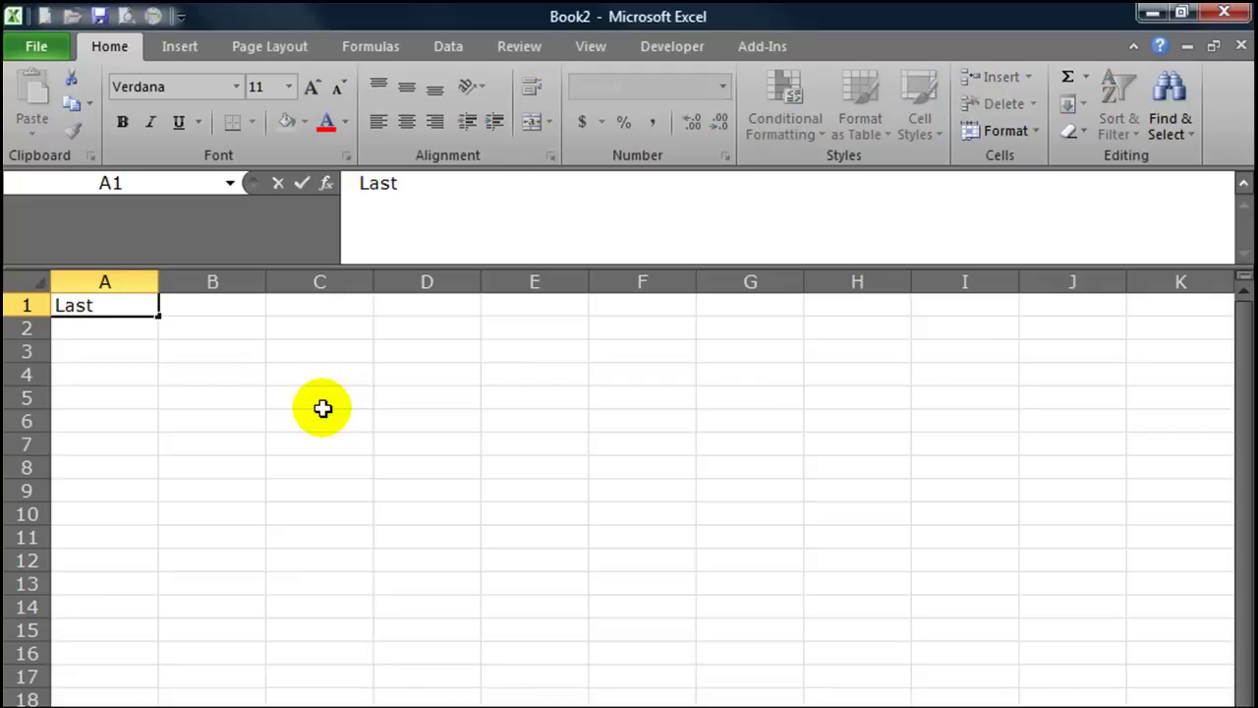
pyautogui.press('Tab')
pyautogui.write('First')
pyautogui.press('Tab')
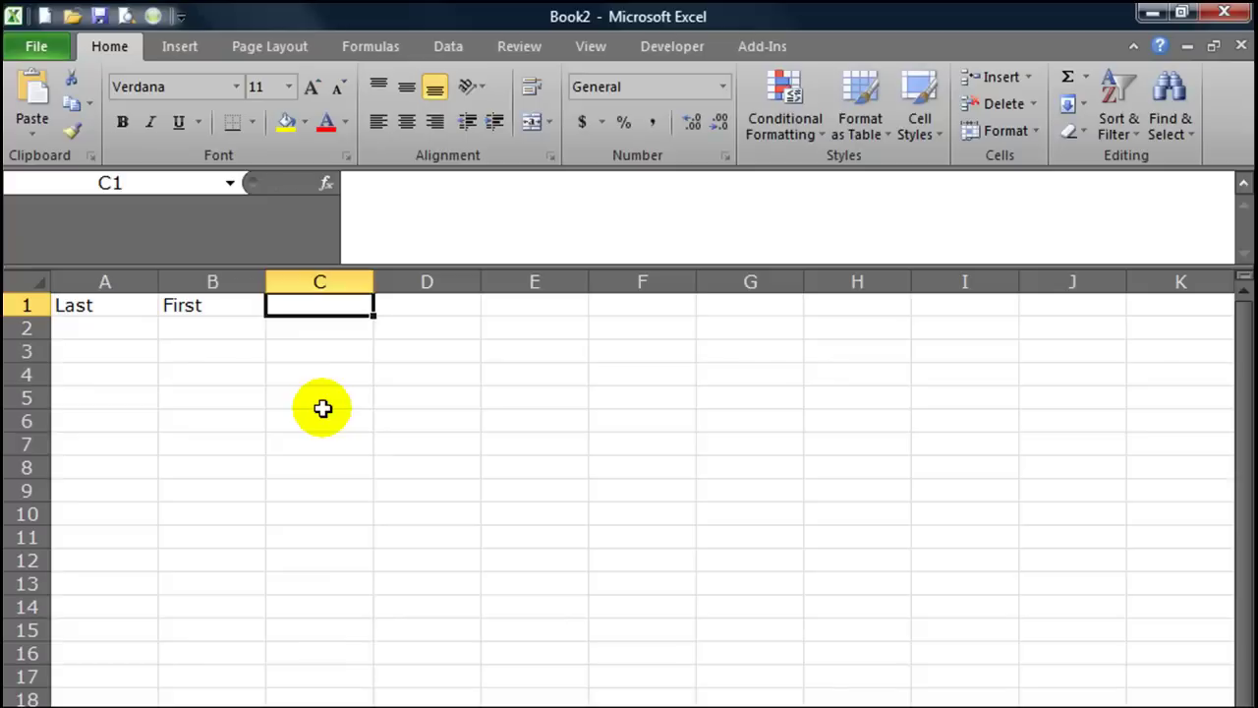
pyautogui.write('Middle Ini')
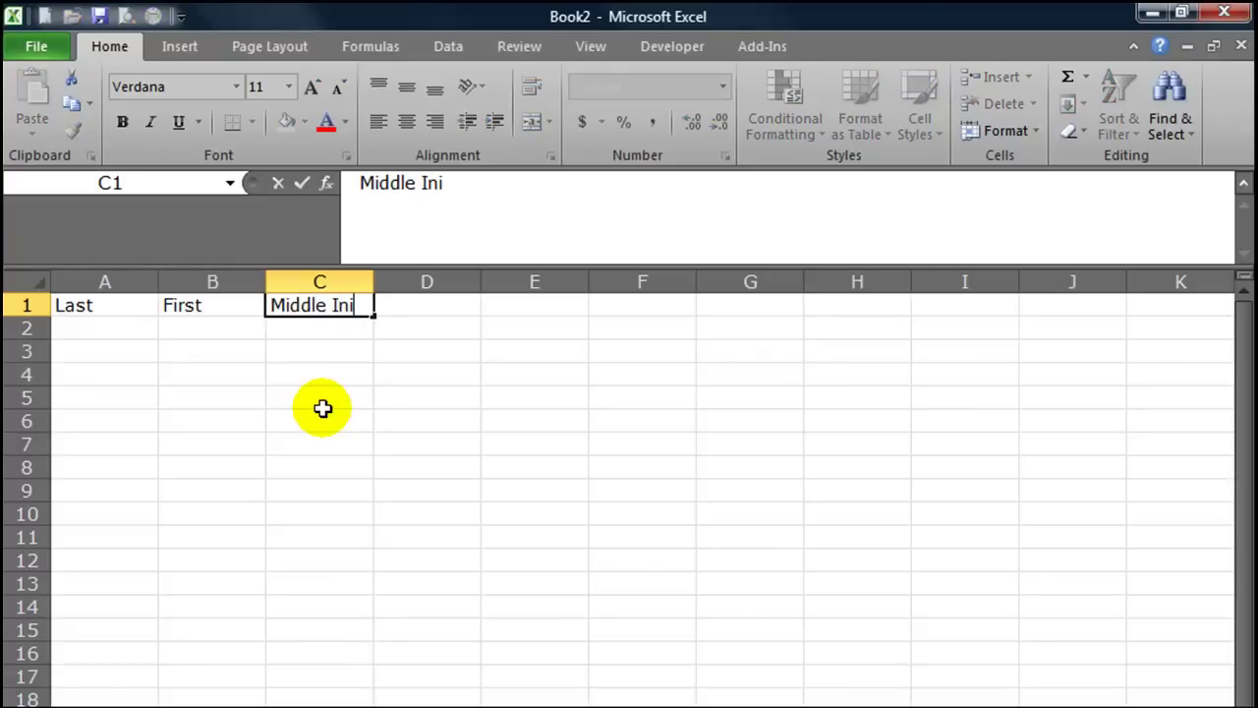
pyautogui.write('tial')
pyautogui.press('Return')
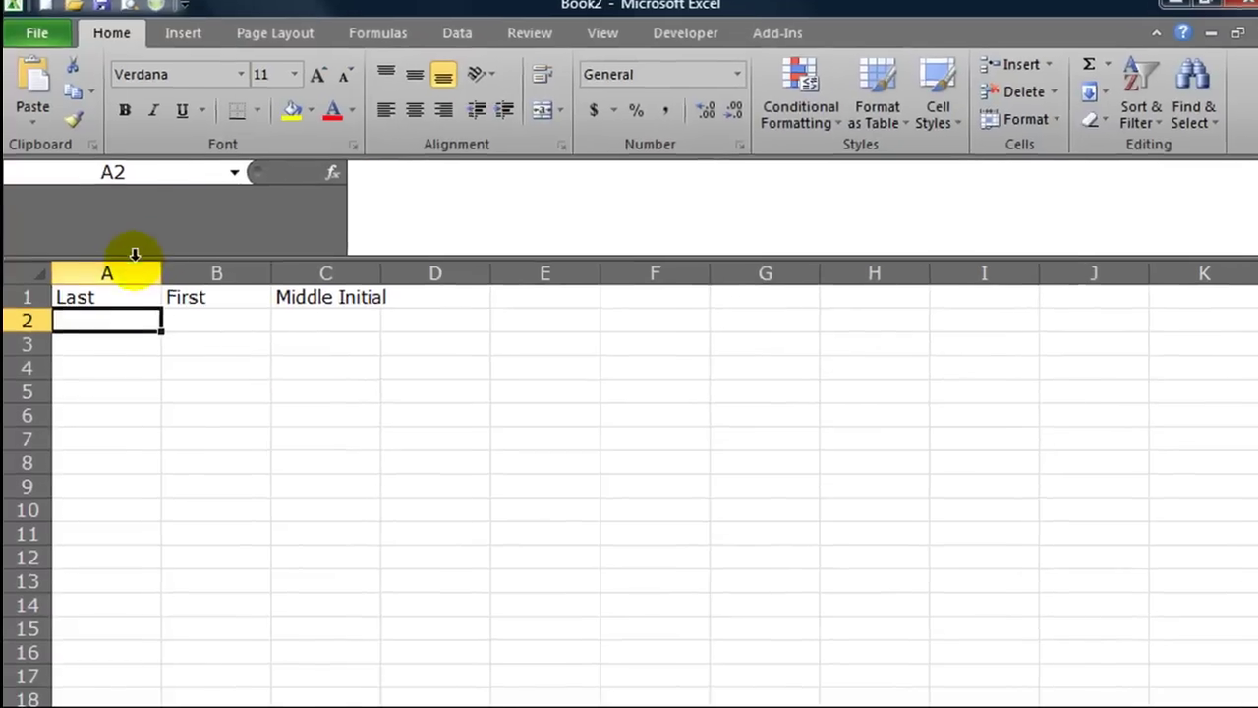
# Widen columns A to C to the same width.
pyautogui.click(123, 282)
pyautogui.moveTo(174, 106); pyautogui.dragTo(482, 110)
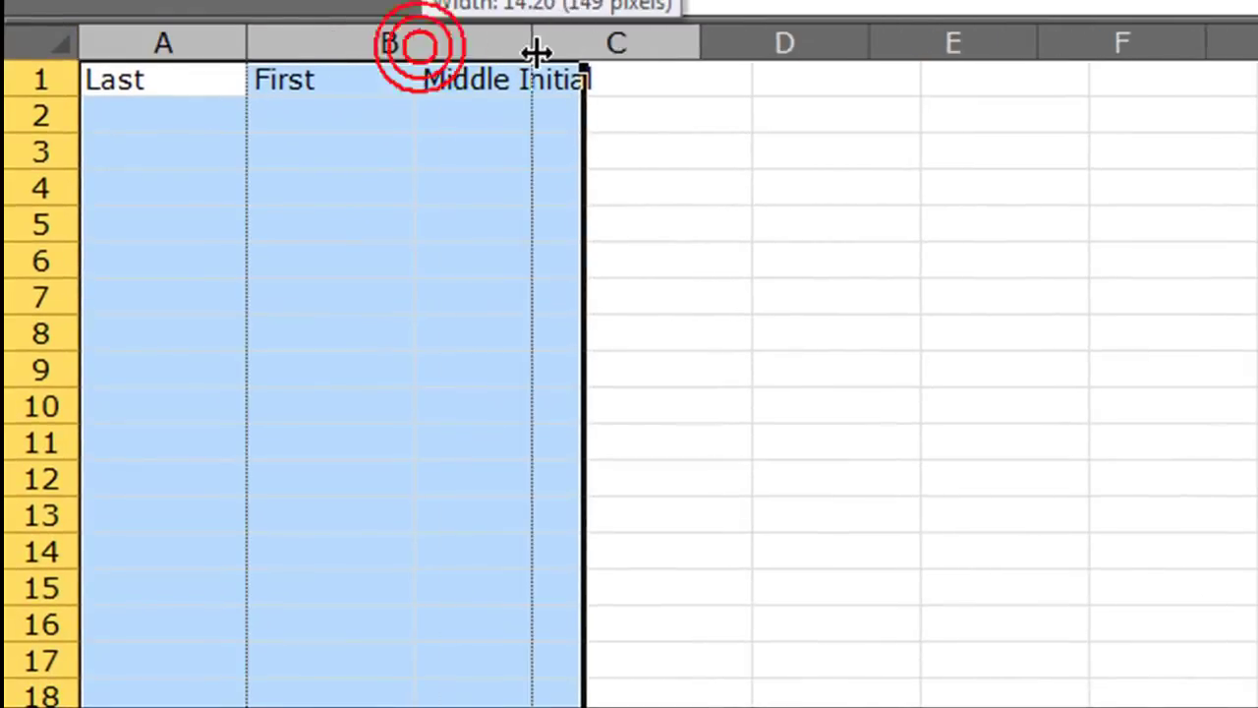
pyautogui.click(236, 430)
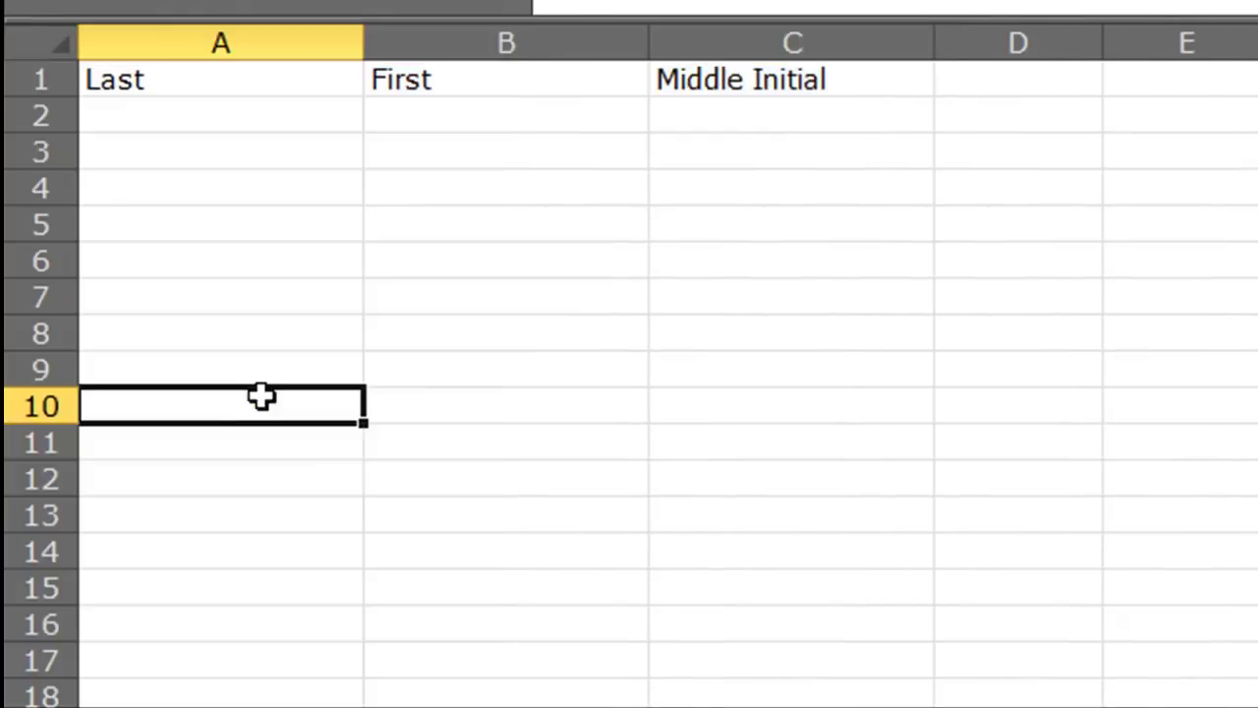
# Enter the last names Jones, Smith, Walker and Thompson in A2:A5.
pyautogui.click(183, 114)
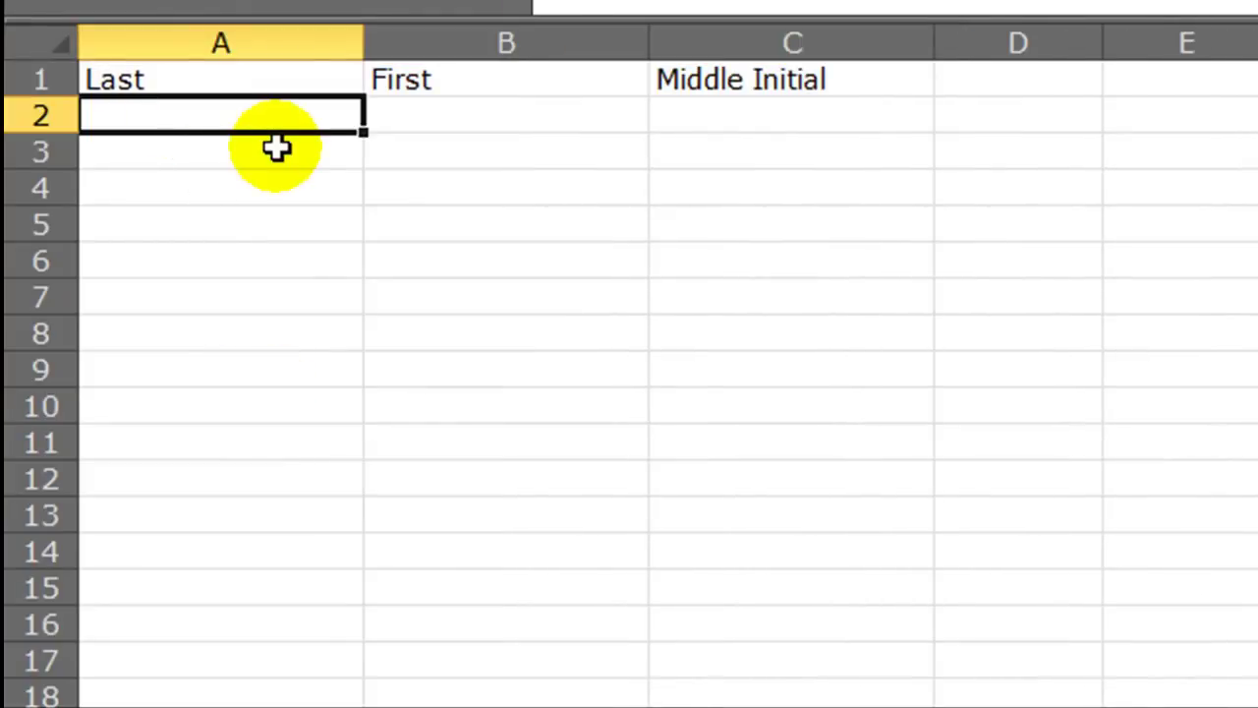
pyautogui.write('Jo')
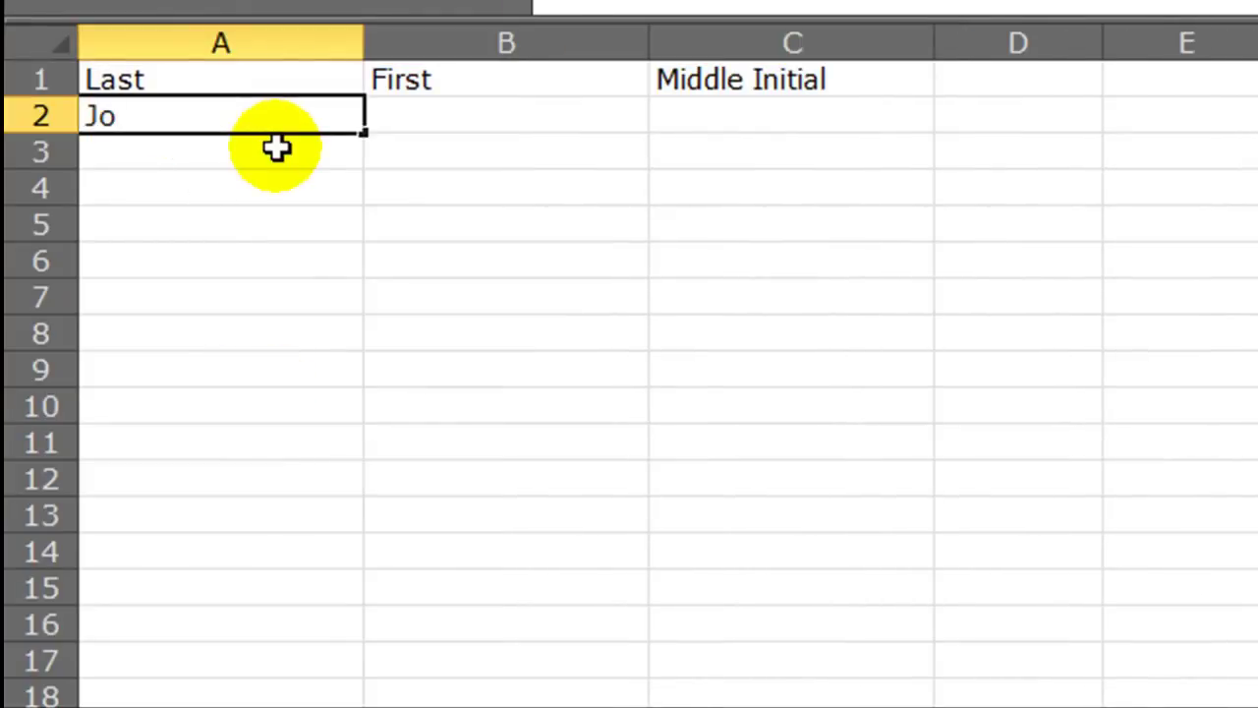
pyautogui.write('nes')
pyautogui.press('Return')
pyautogui.write('Smith')
pyautogui.press('Return')
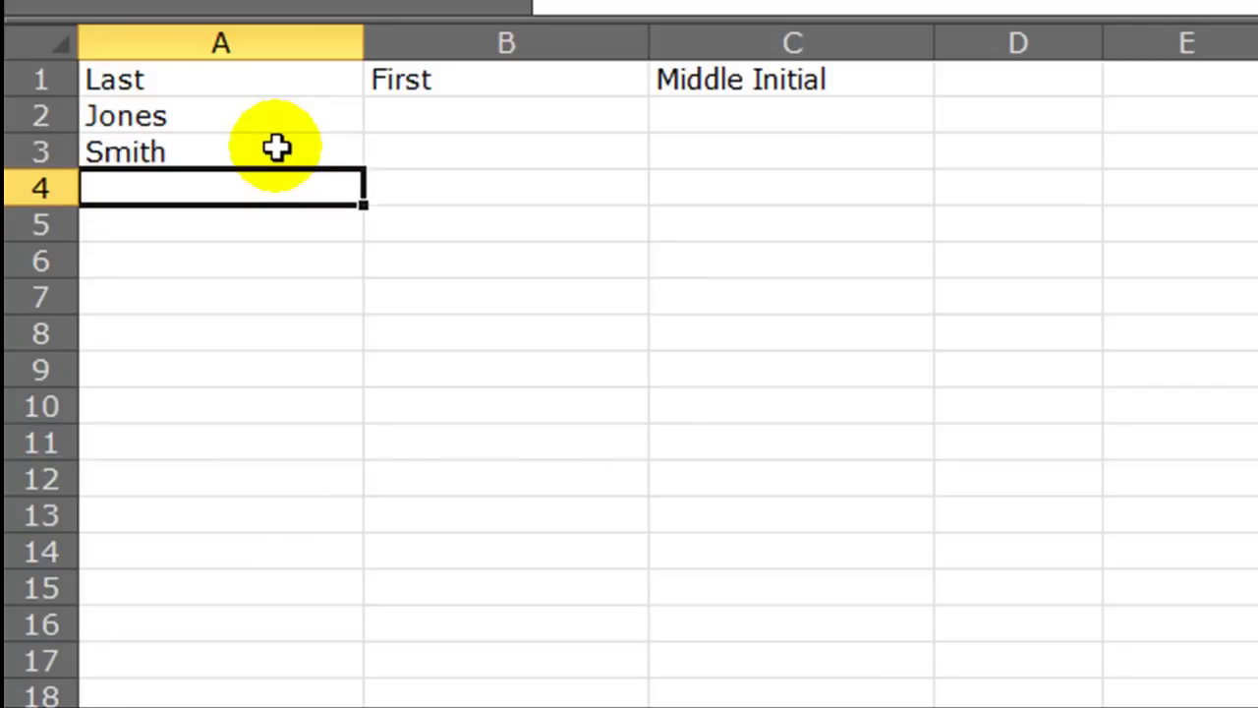
pyautogui.write('Walker')
pyautogui.press('Return')
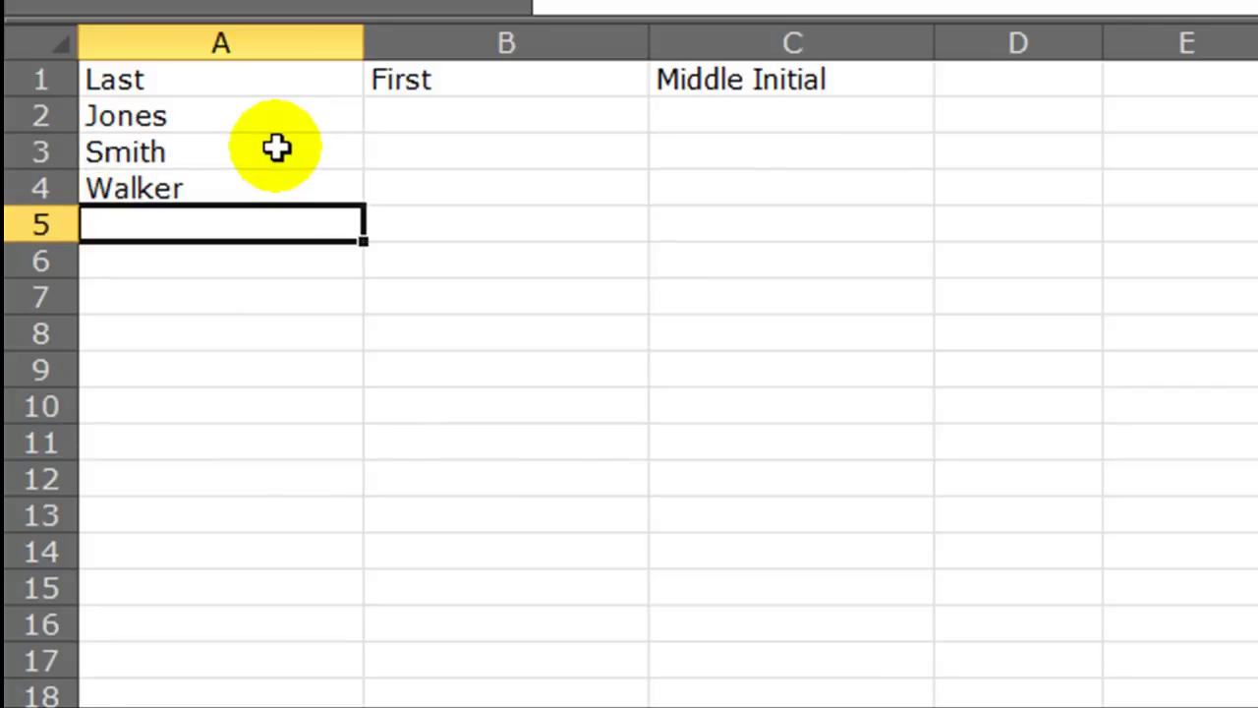
pyautogui.write('Thompson')
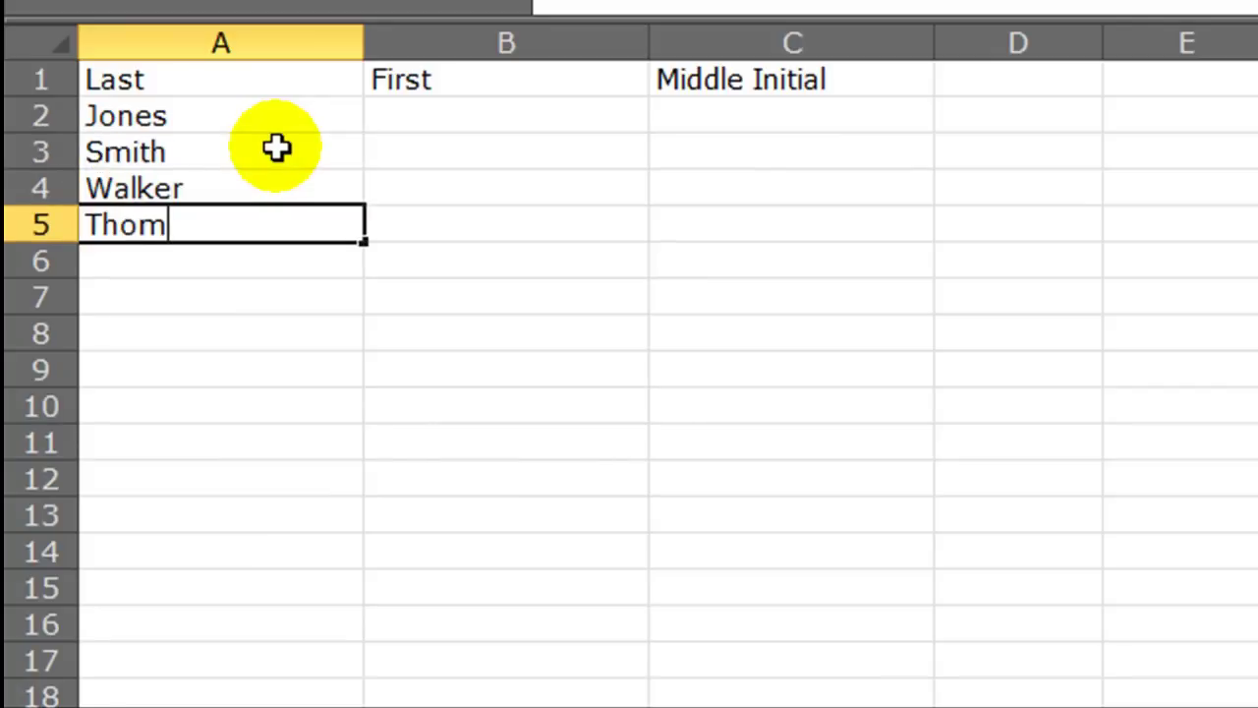
# Enter the first names Sara, Steve, Luka and Lauren in B2:B5.
pyautogui.click(416, 115)
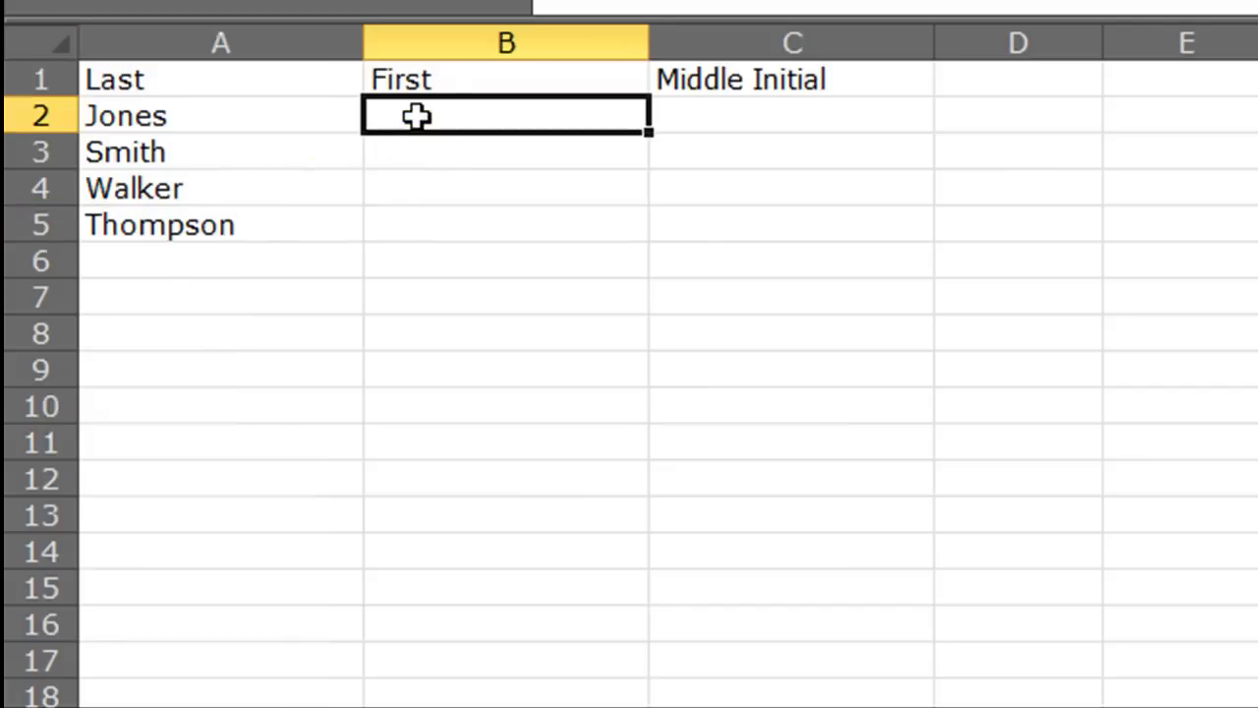
pyautogui.write('Sara')
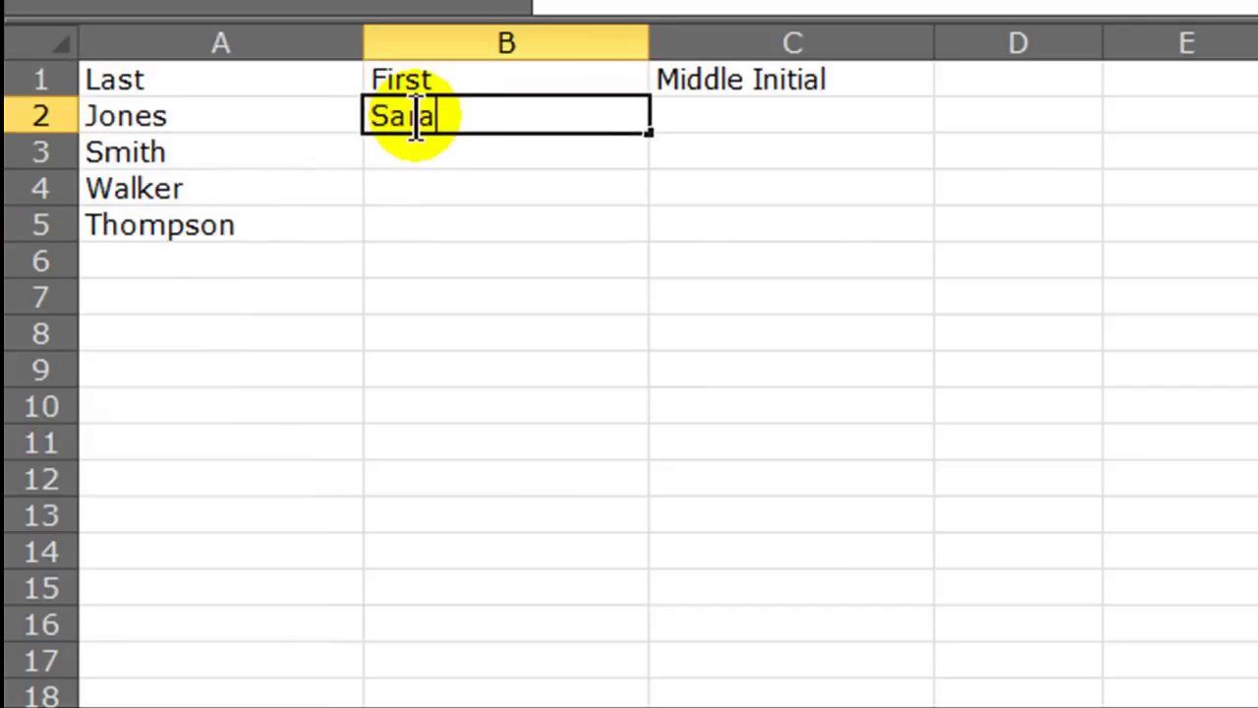
pyautogui.press('Return')
pyautogui.write('S')
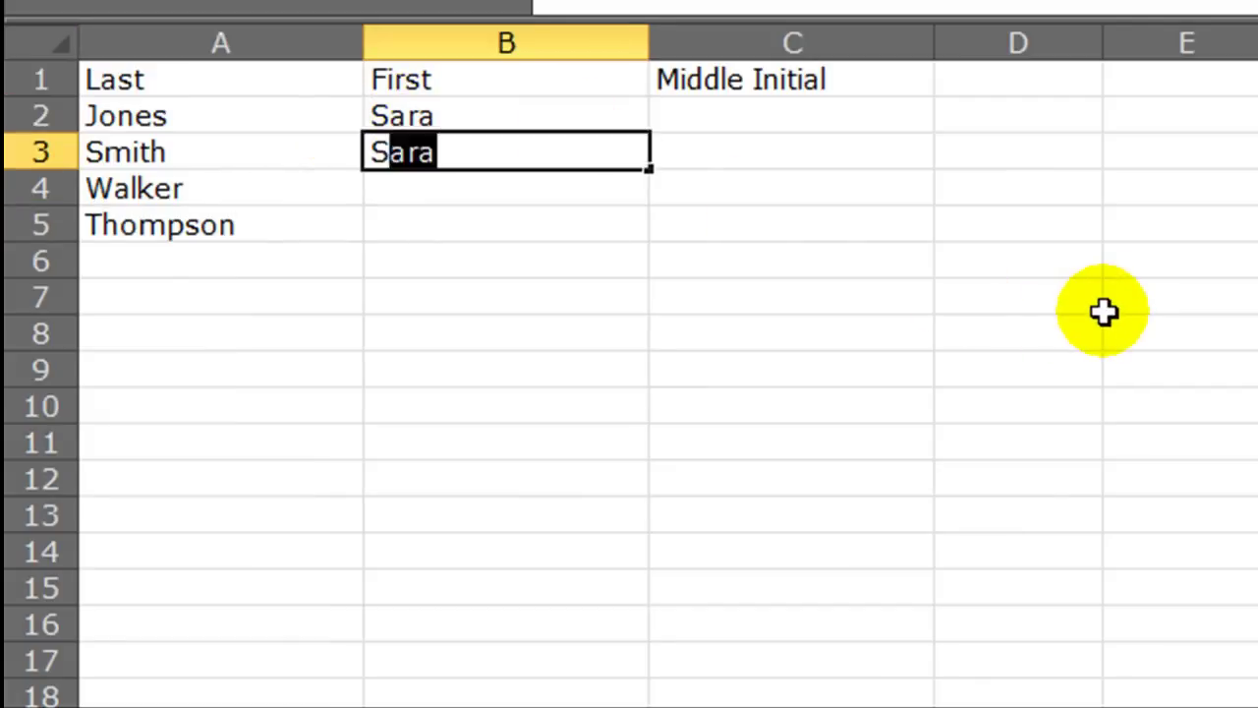
pyautogui.write('teve')
pyautogui.press('Return')
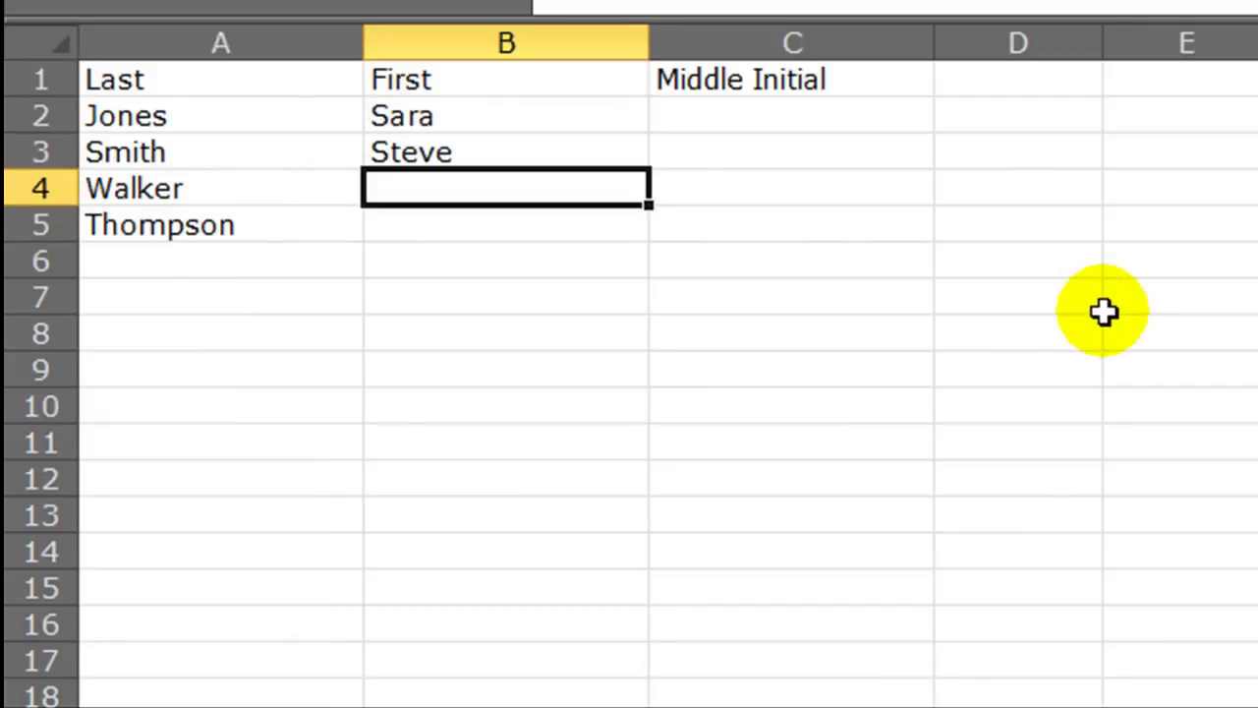
pyautogui.write('Luka')
pyautogui.press('Return')
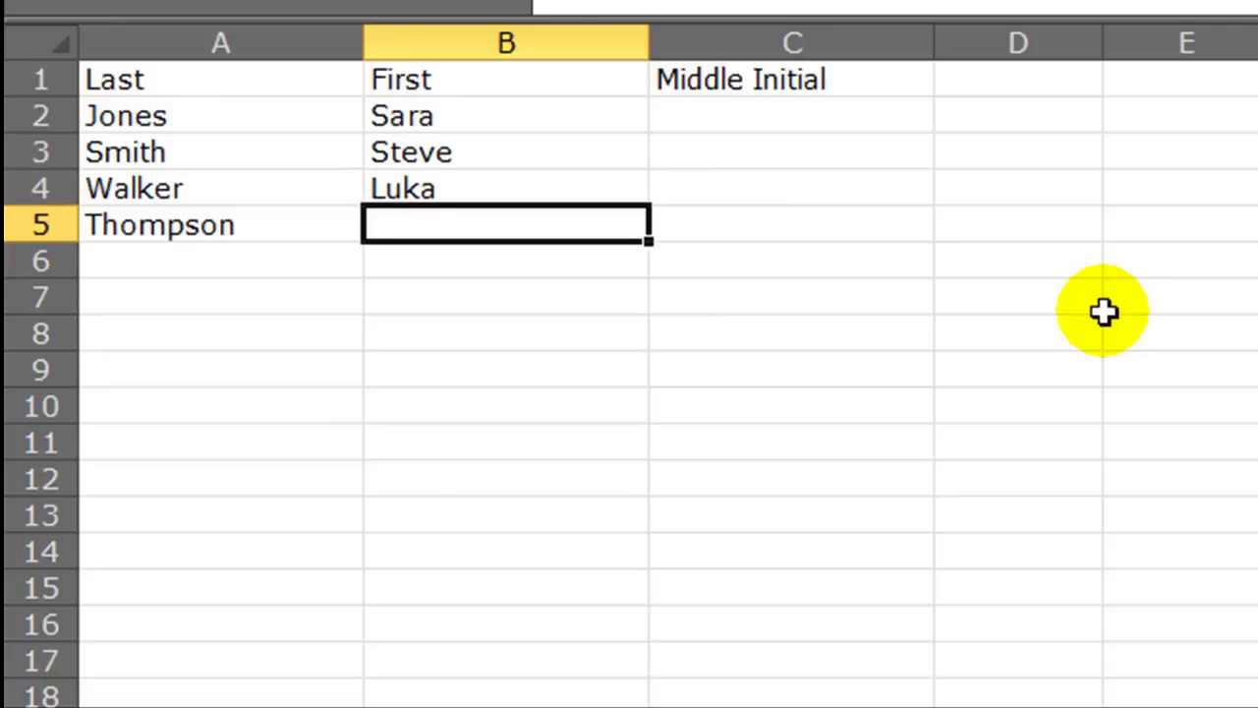
pyautogui.write('Lauren')
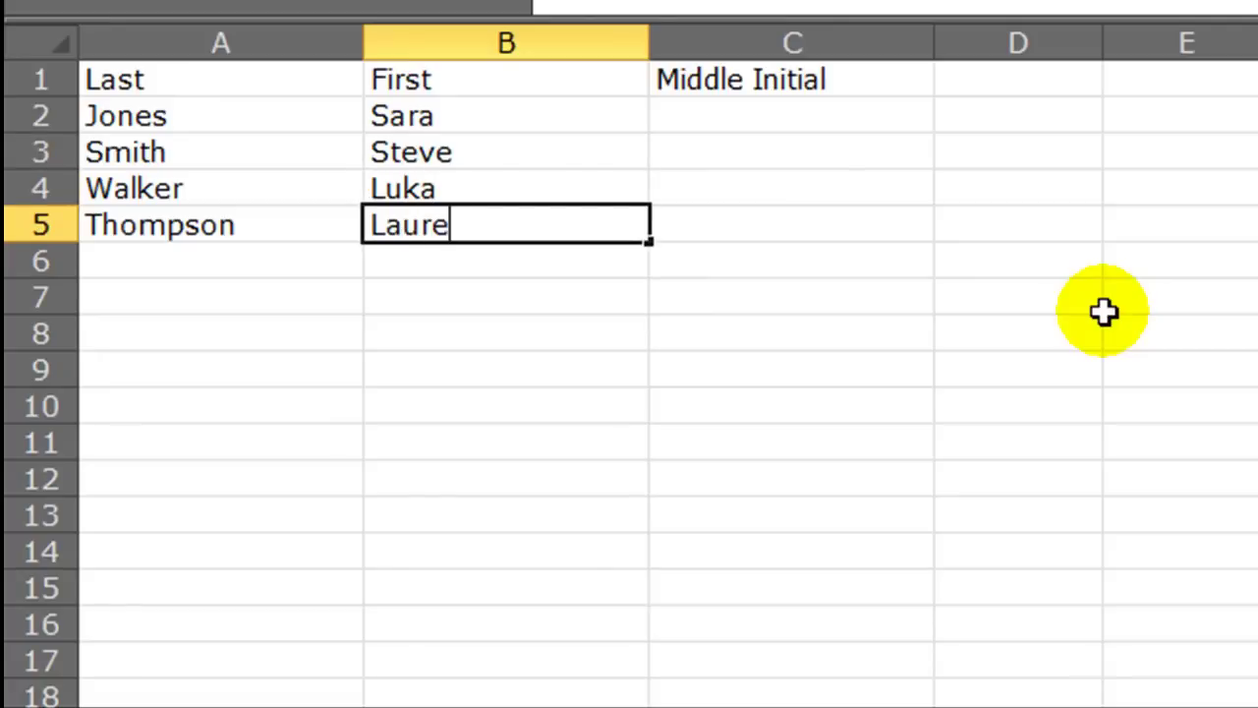
pyautogui.press('Return')
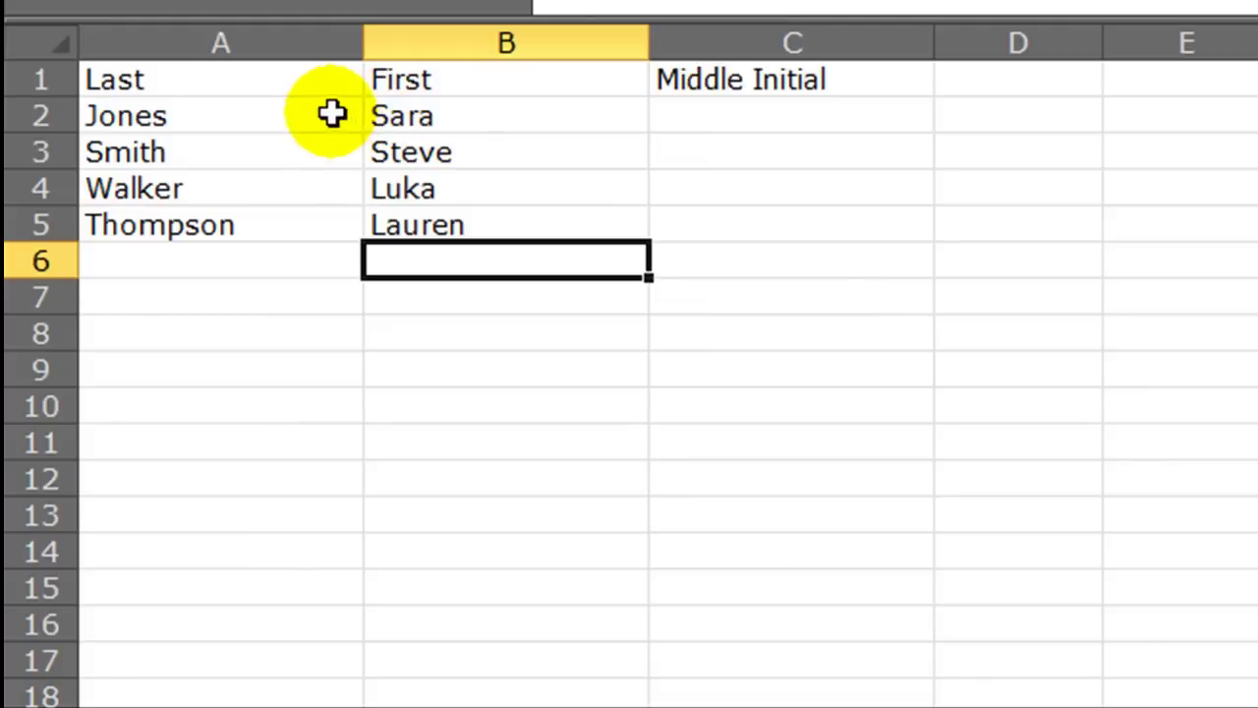
# Put middle initial A in C2 and B in C4, leaving C3 and C5 blank.
pyautogui.click(739, 115)
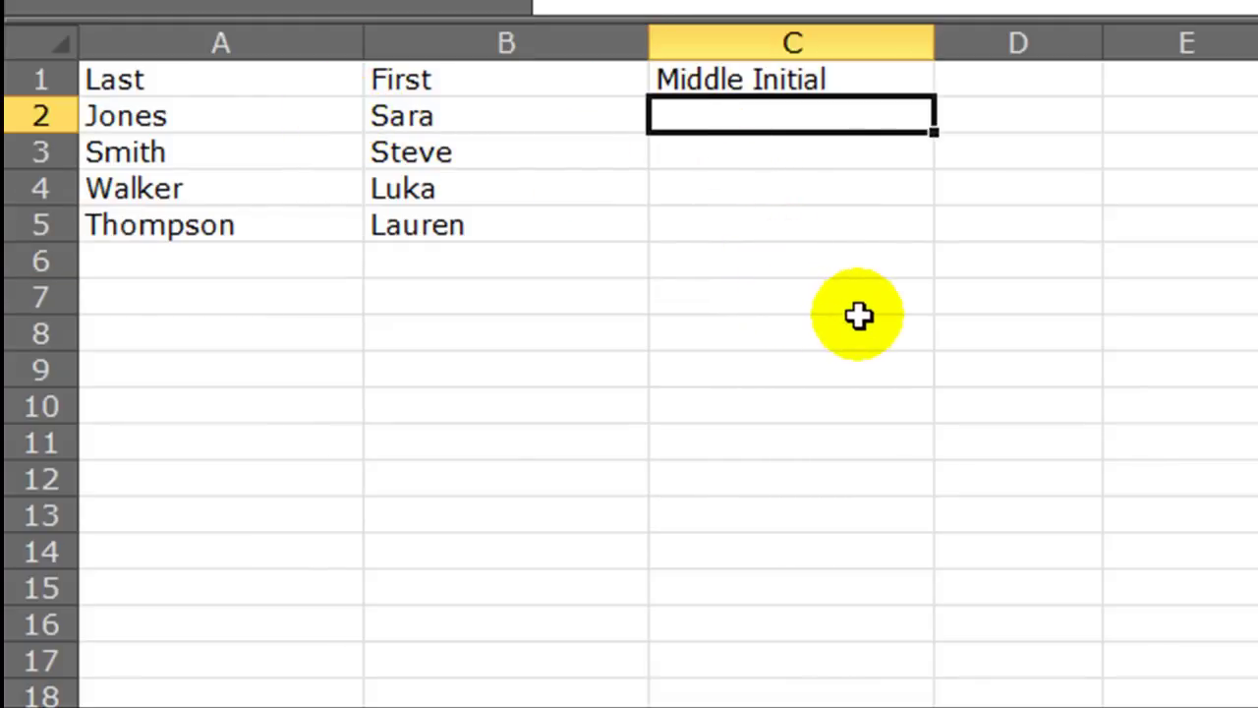
pyautogui.write('A')
pyautogui.press('Return')
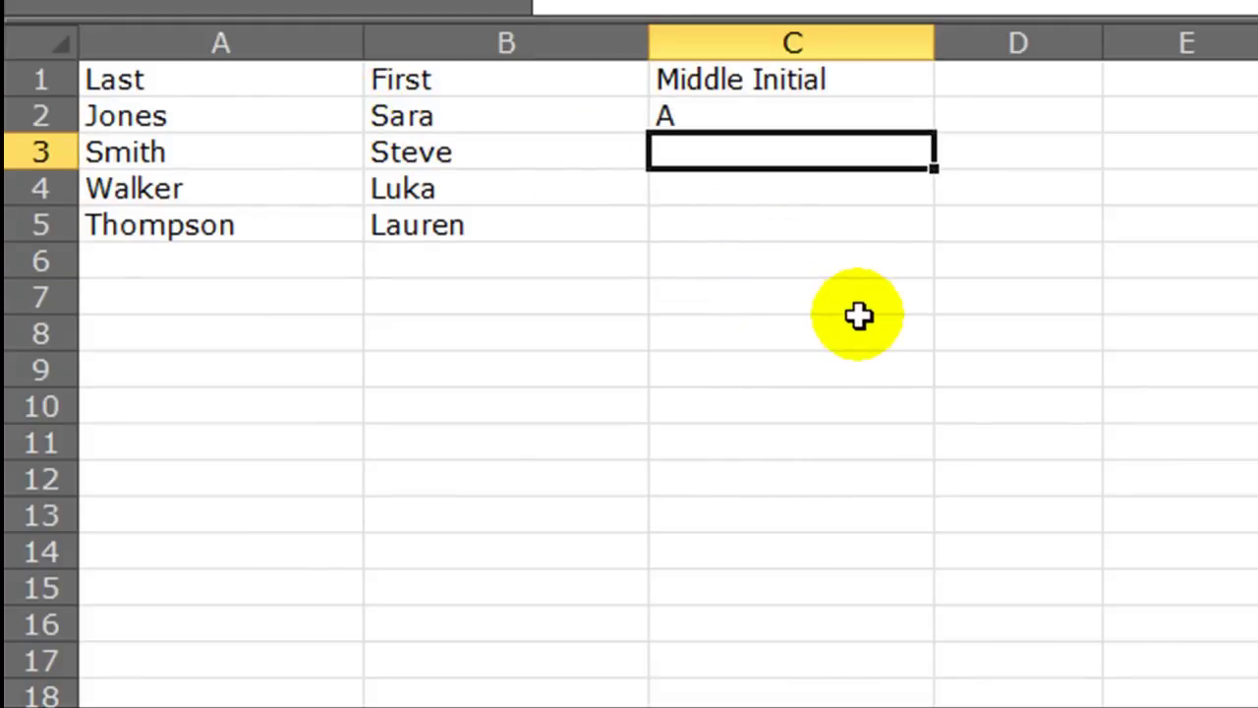
pyautogui.press('Return')
pyautogui.write('B')
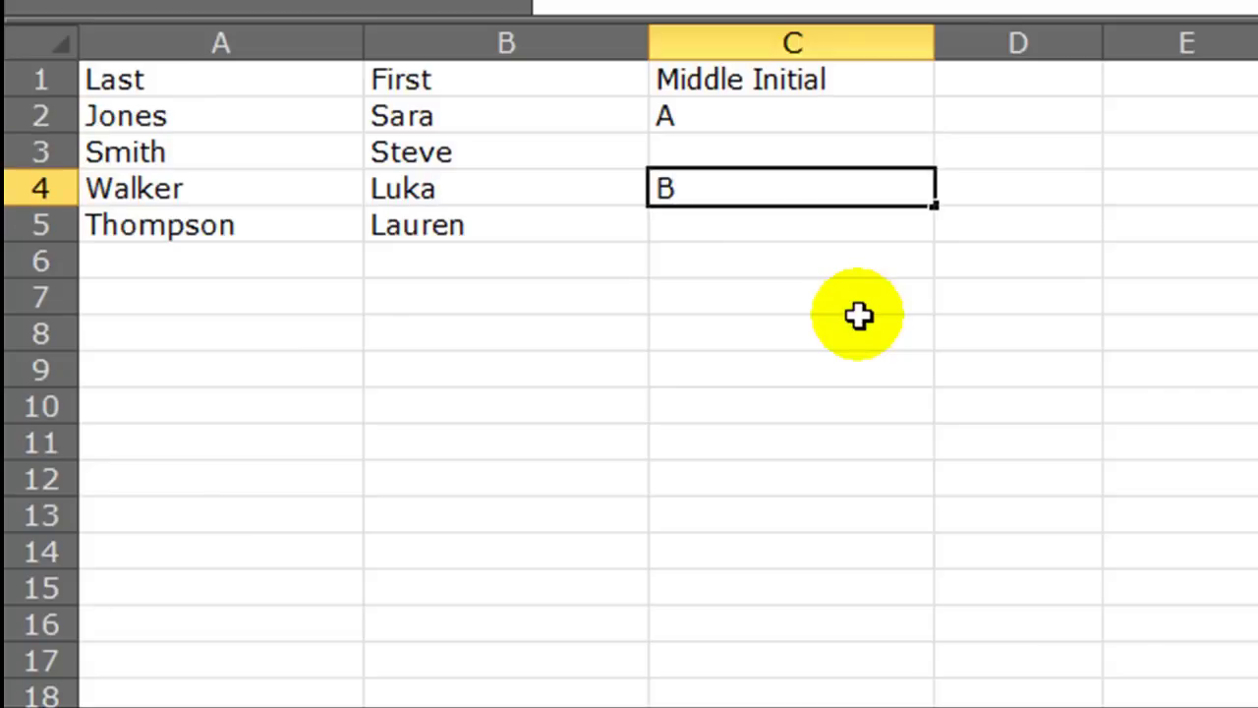
pyautogui.press('Return')
pyautogui.press('Return')
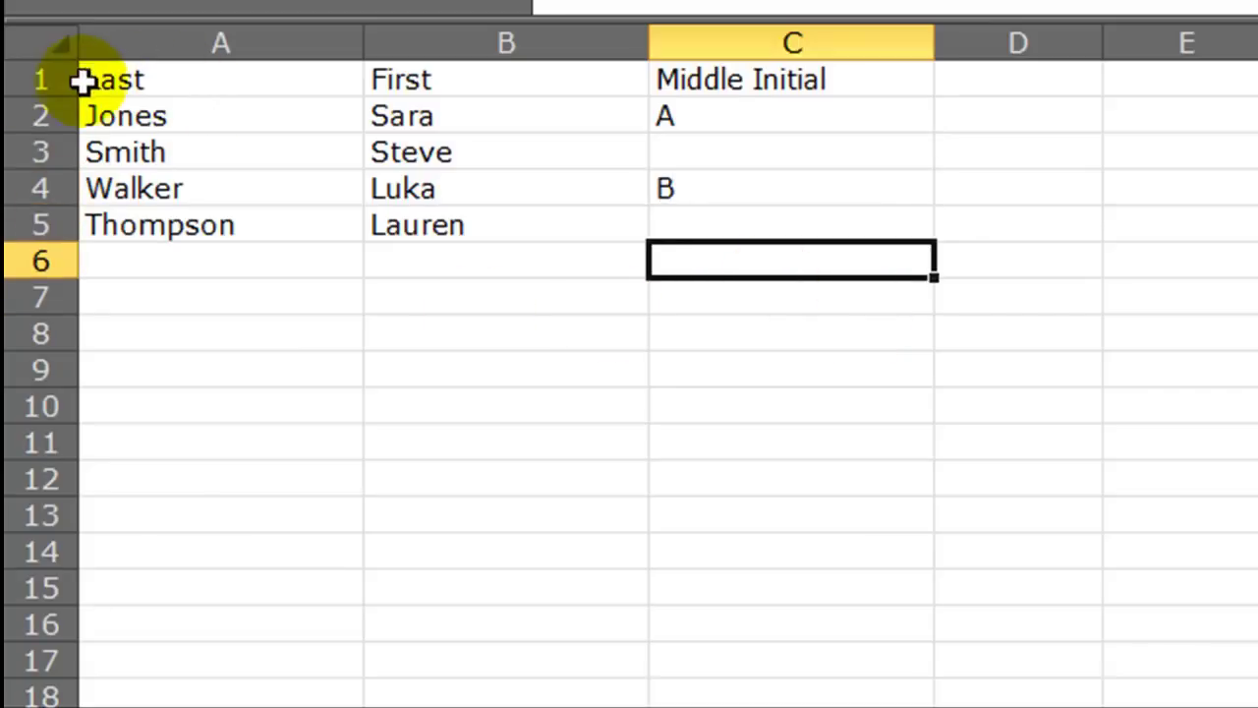
# Make the row 1 headings bold and widen column D.
pyautogui.moveTo(83, 81); pyautogui.dragTo(724, 85)
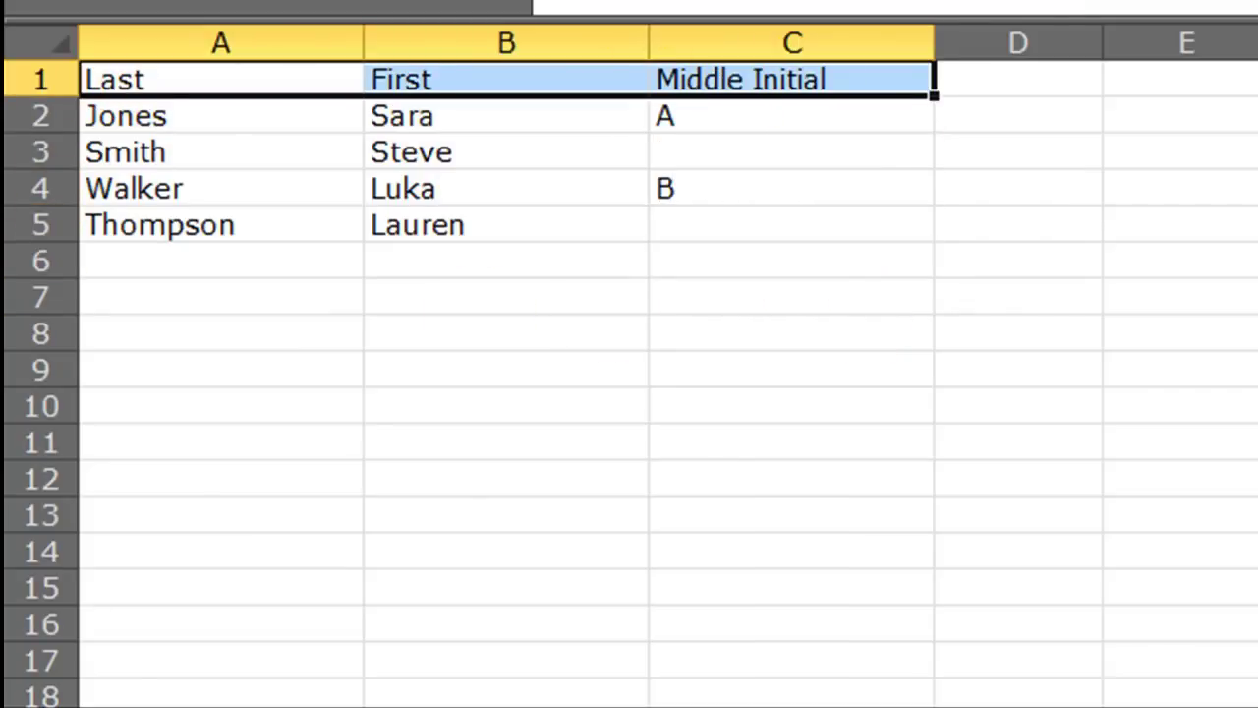
pyautogui.hotkey('ctrl', 'b')
pyautogui.click(1092, 330)
pyautogui.moveTo(1104, 45); pyautogui.dragTo(1256, 45)
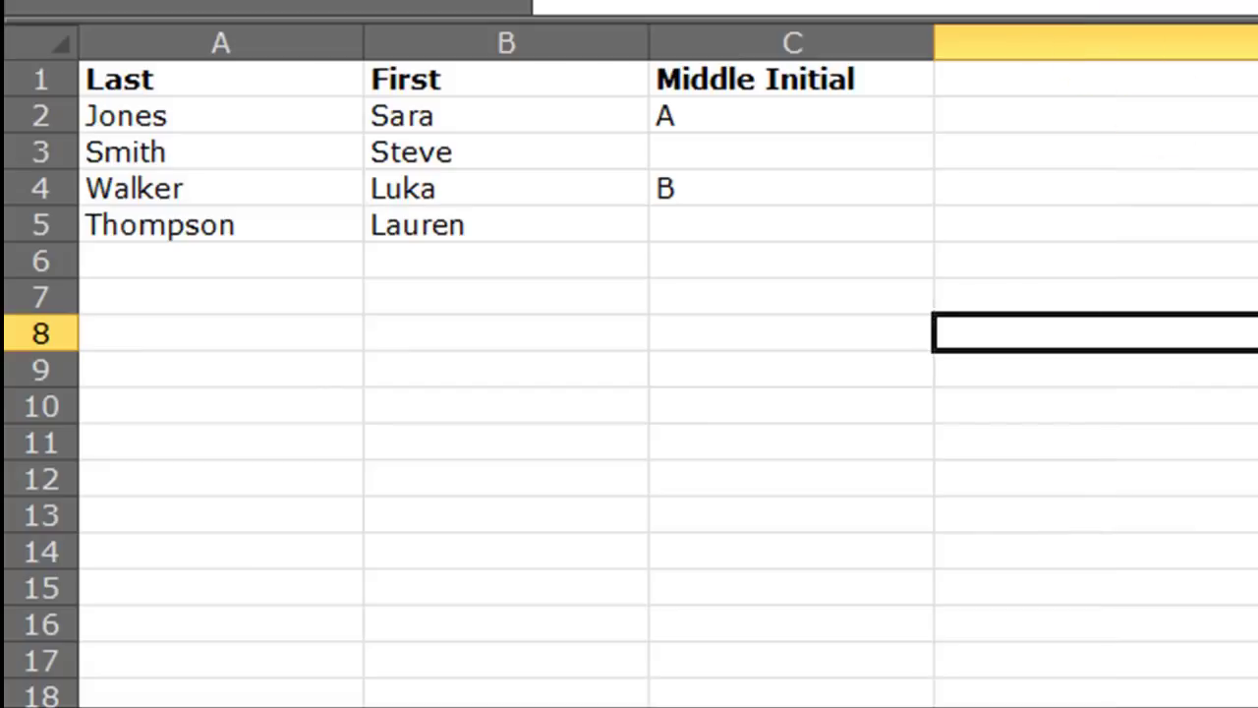
# Add the heading Full Name in cell D1.
pyautogui.click(1151, 124)
pyautogui.click(1114, 76)
pyautogui.write('Ful')
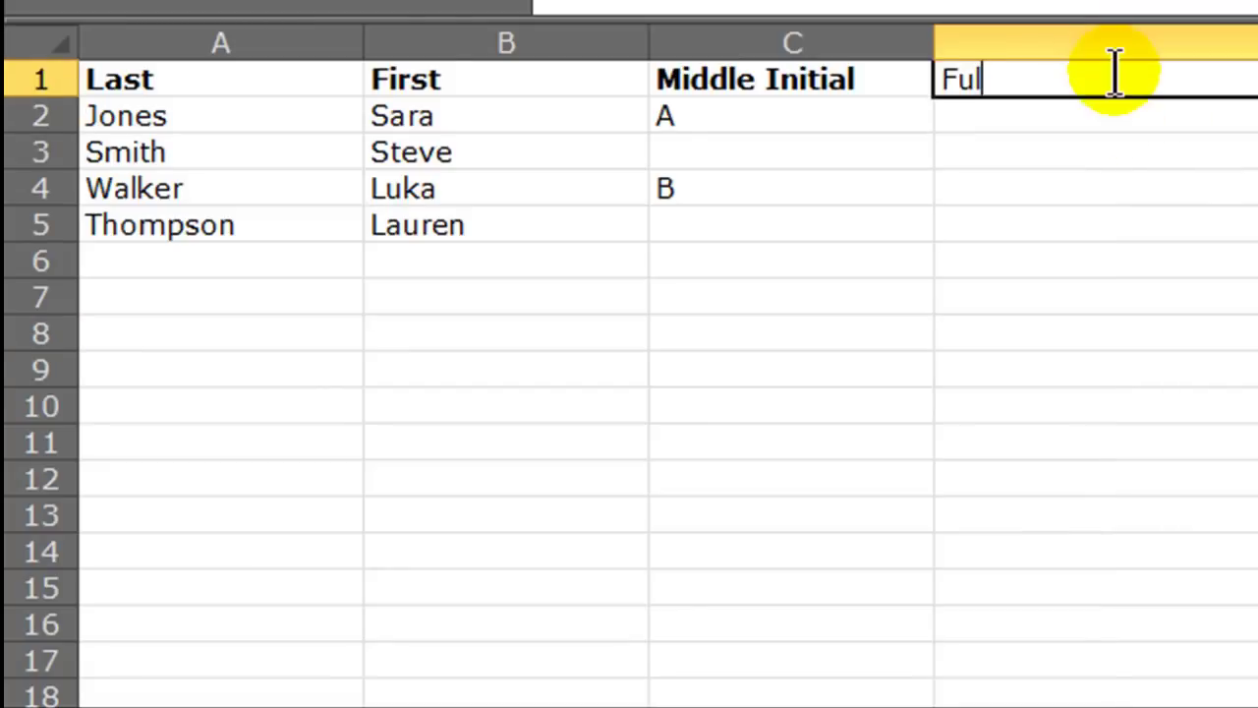
pyautogui.write('l Name')
pyautogui.press('Return')
pyautogui.click(1094, 187)
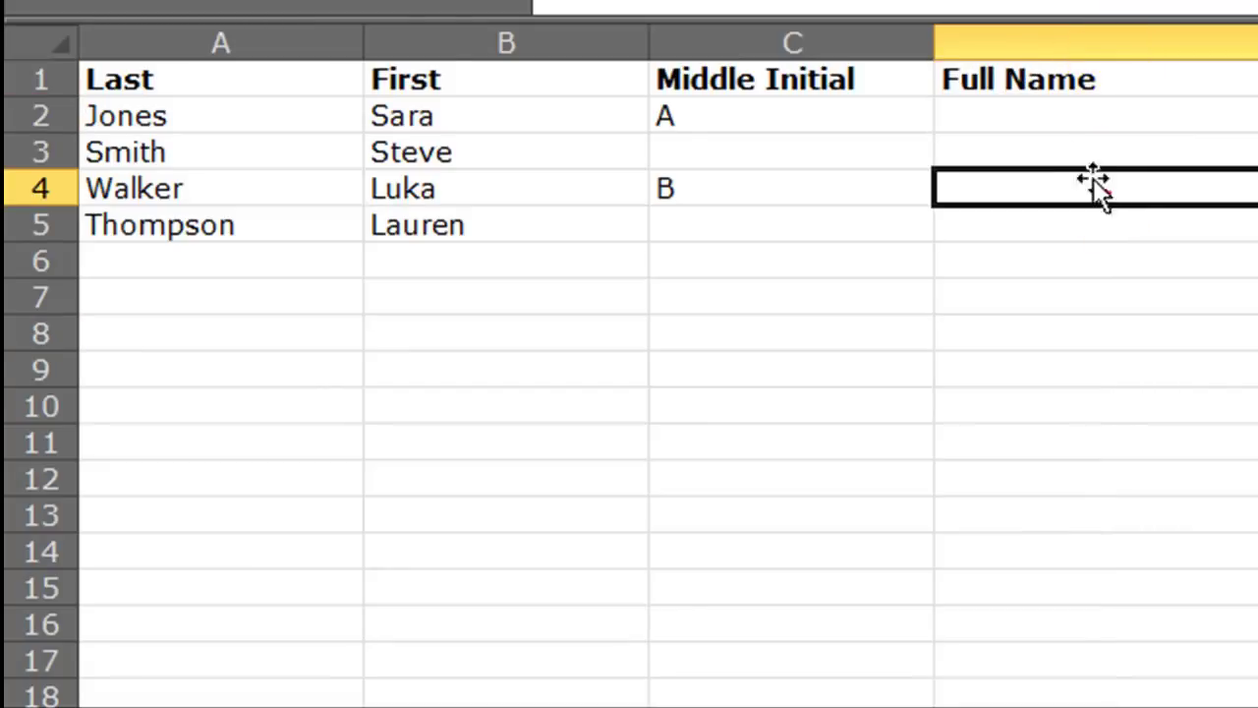
# Select cell D2, the first Full Name cell, for the new formula.
pyautogui.click(1075, 118)
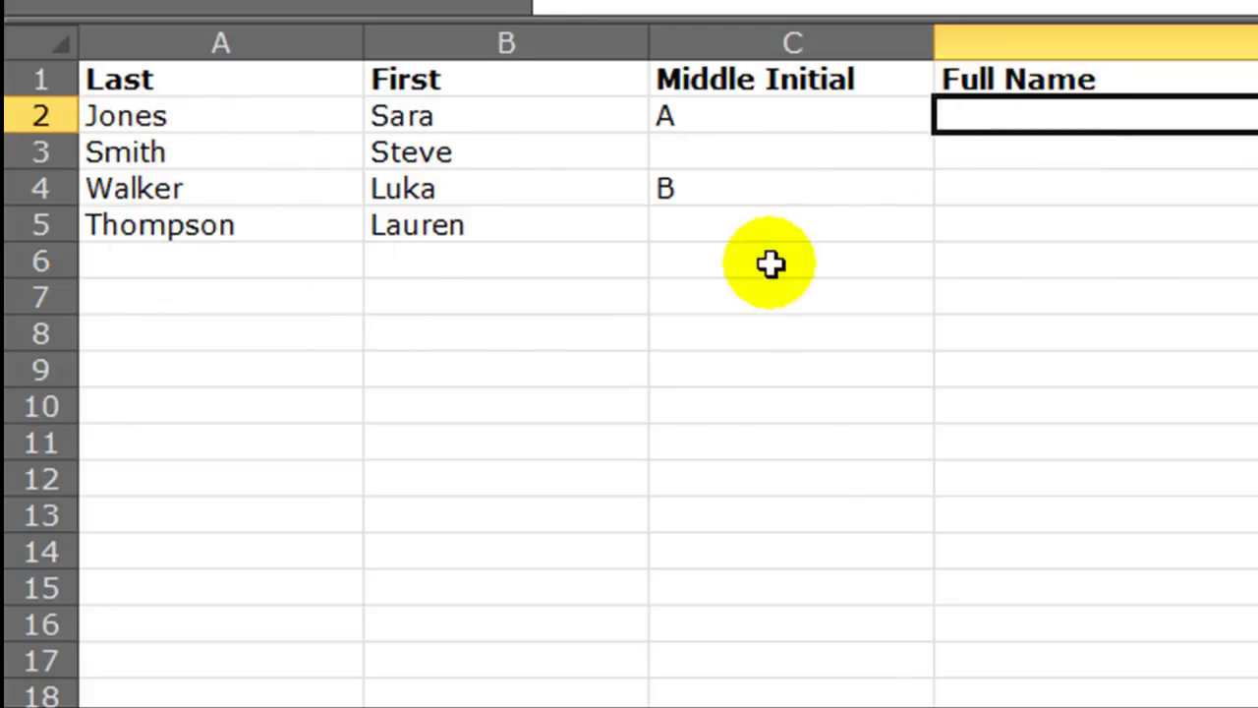
pyautogui.click(1000, 188)
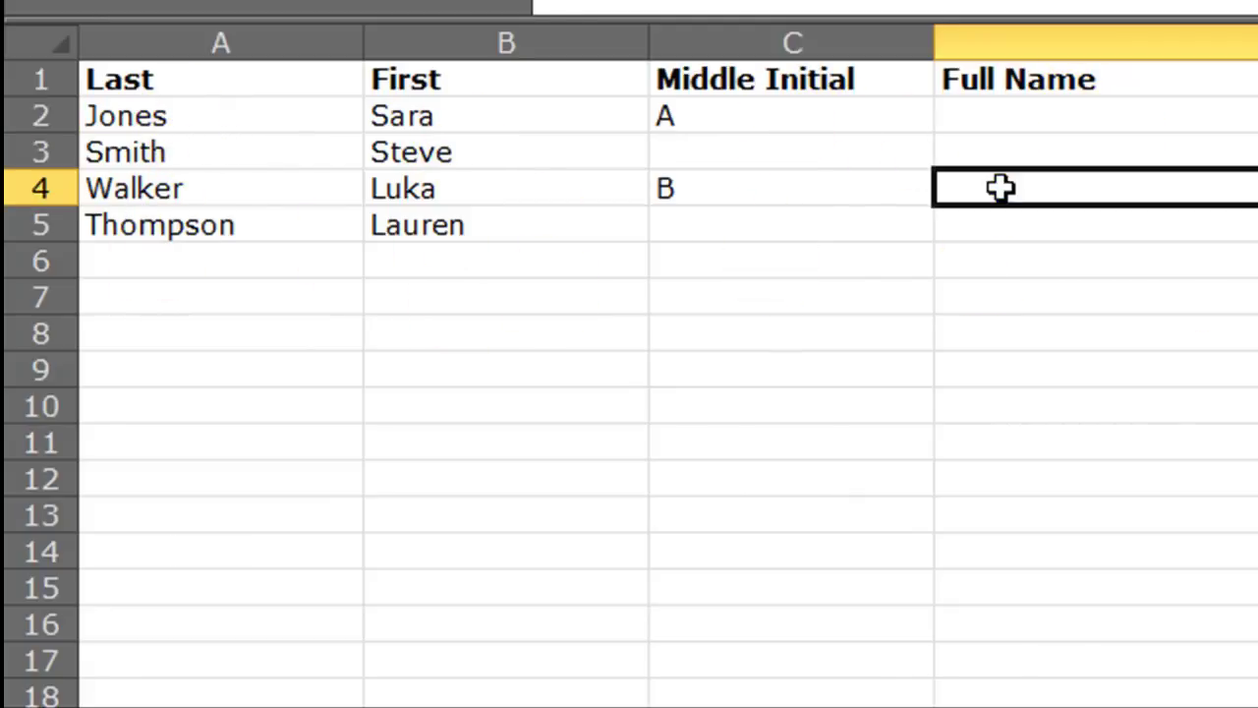
pyautogui.click(993, 117)
pyautogui.click(992, 117)
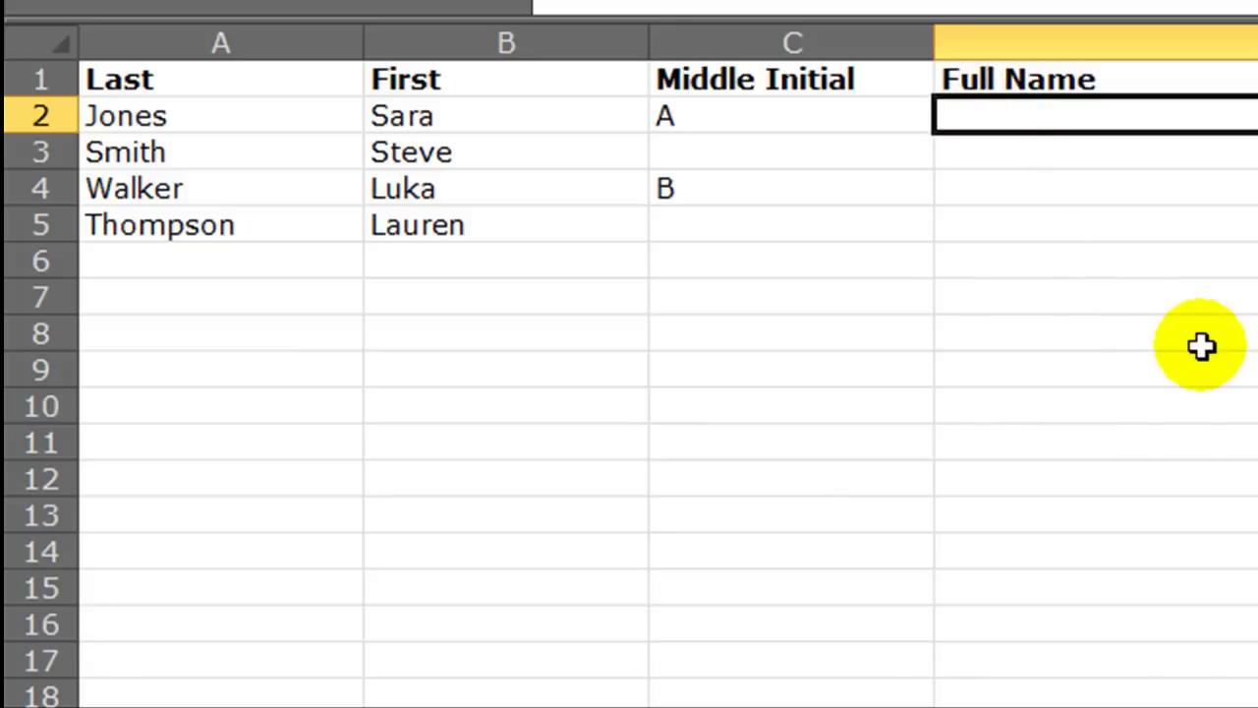
# Enter =CONCATENATE(B2,C2,A2) in D2, which displays SaraAJones.
pyautogui.write('=')
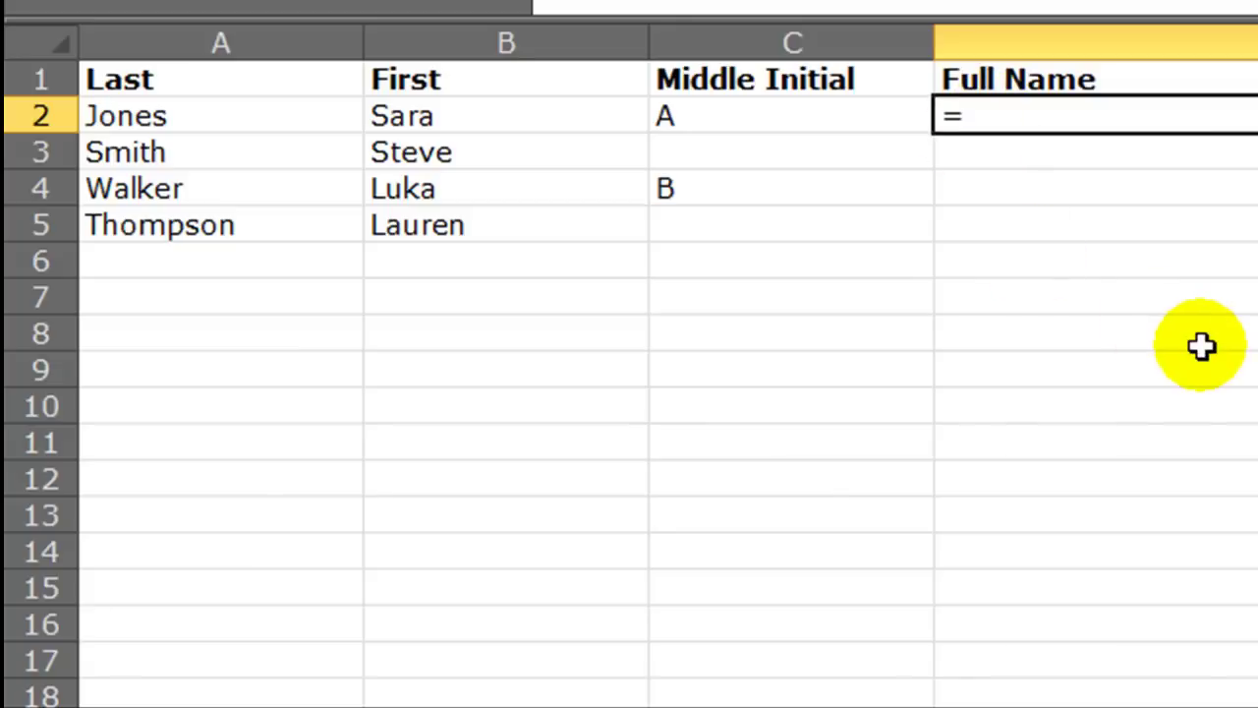
pyautogui.write('con')
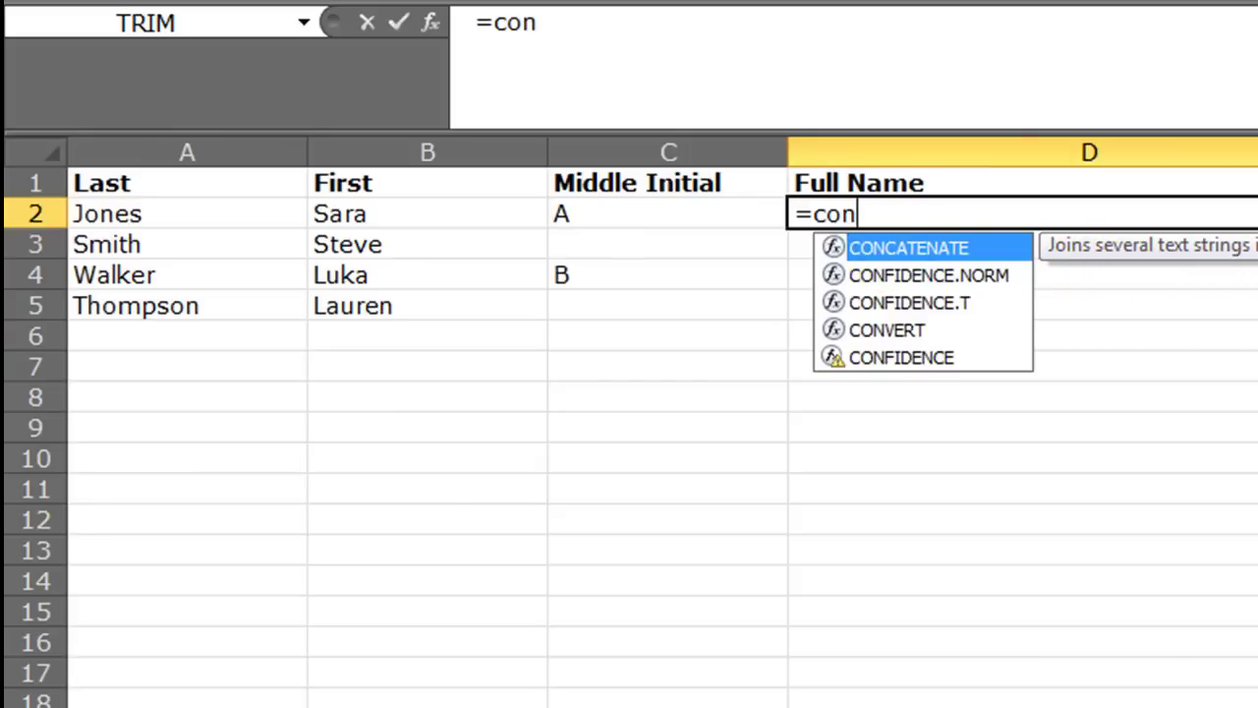
pyautogui.press('Tab')
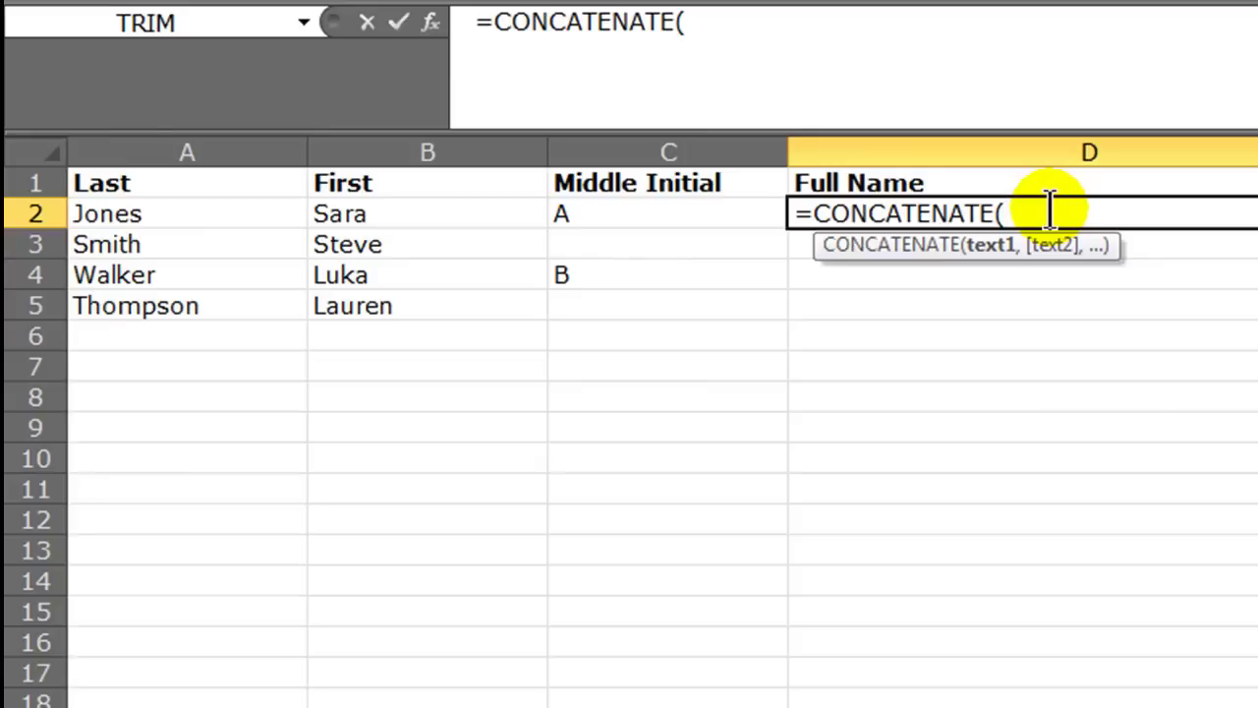
pyautogui.click(325, 220)
pyautogui.write(',')
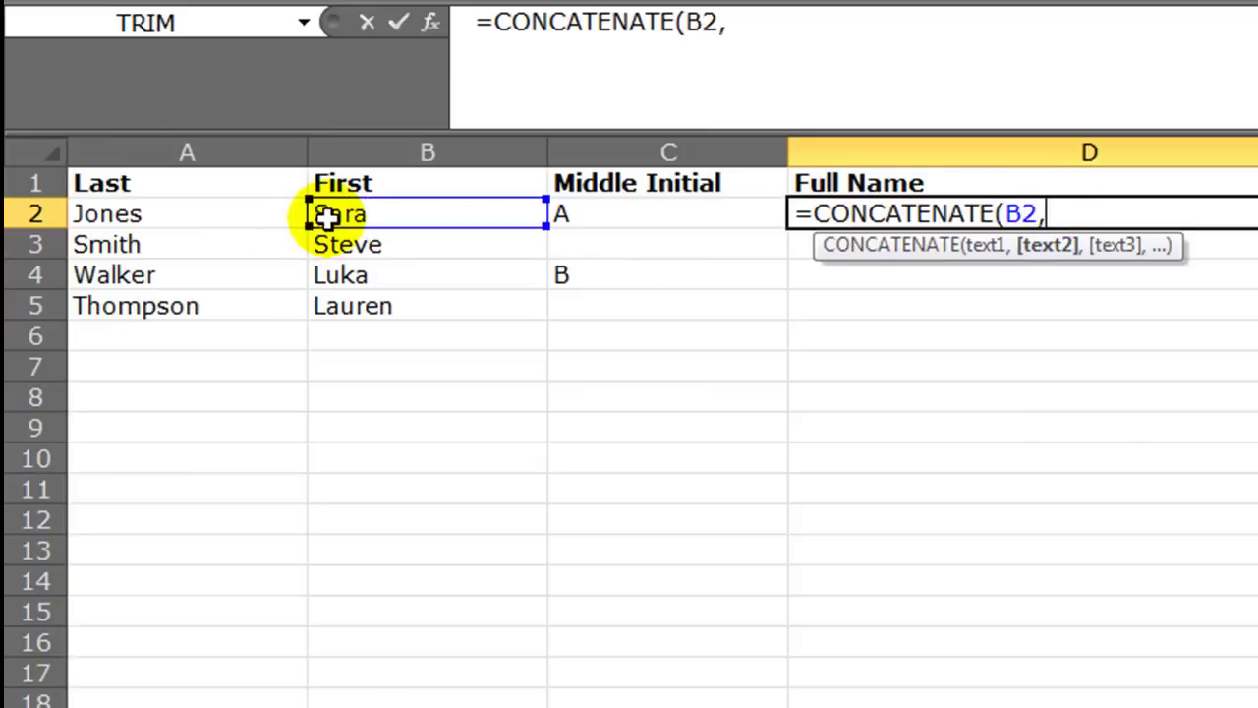
pyautogui.click(595, 208)
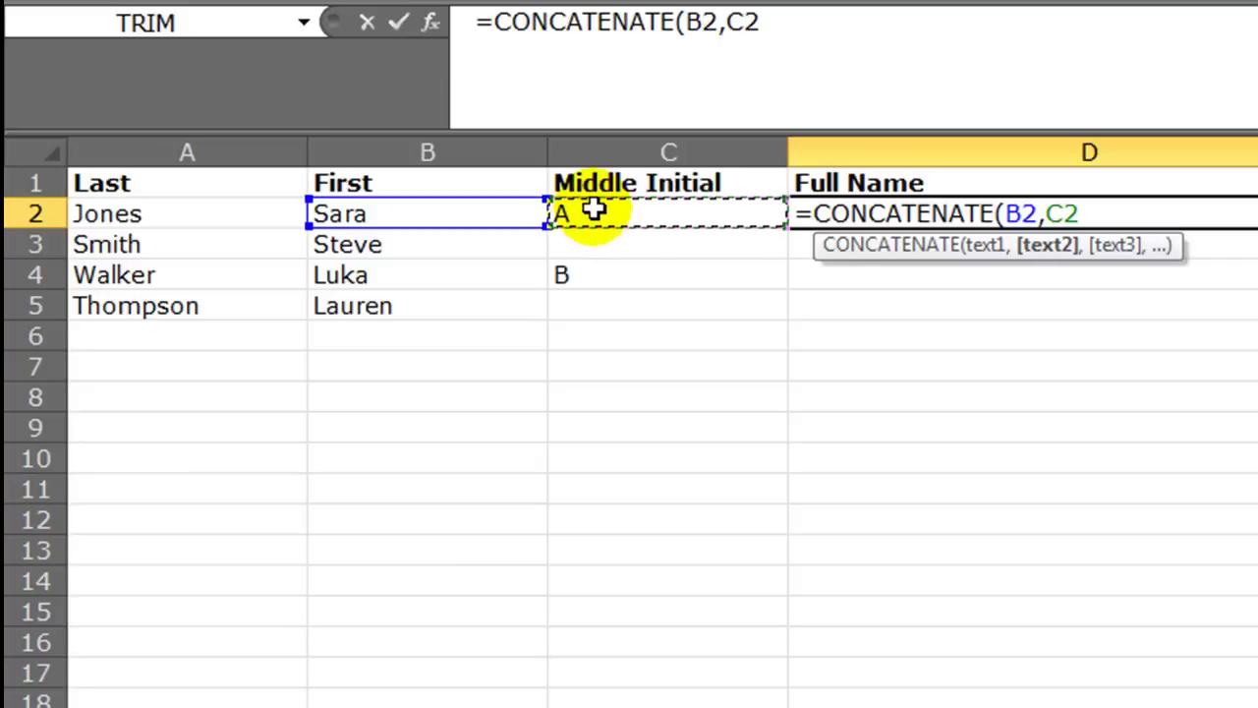
pyautogui.write(',')
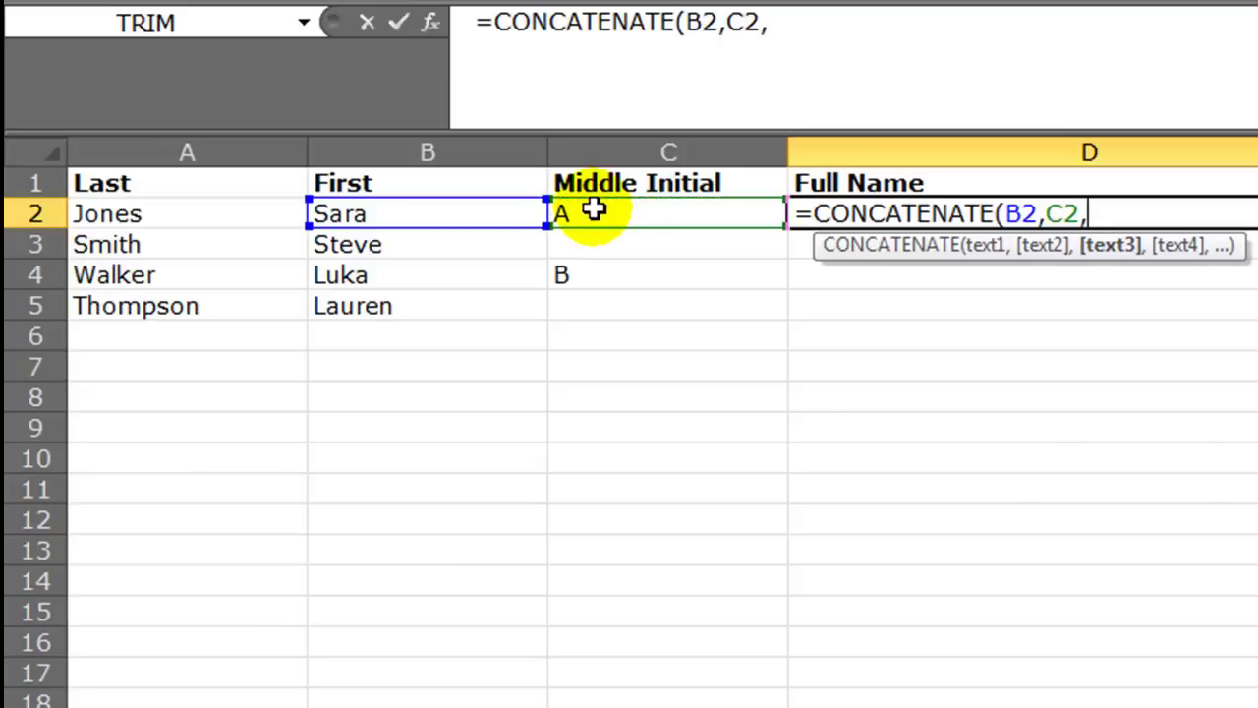
pyautogui.click(163, 213)
pyautogui.write(')')
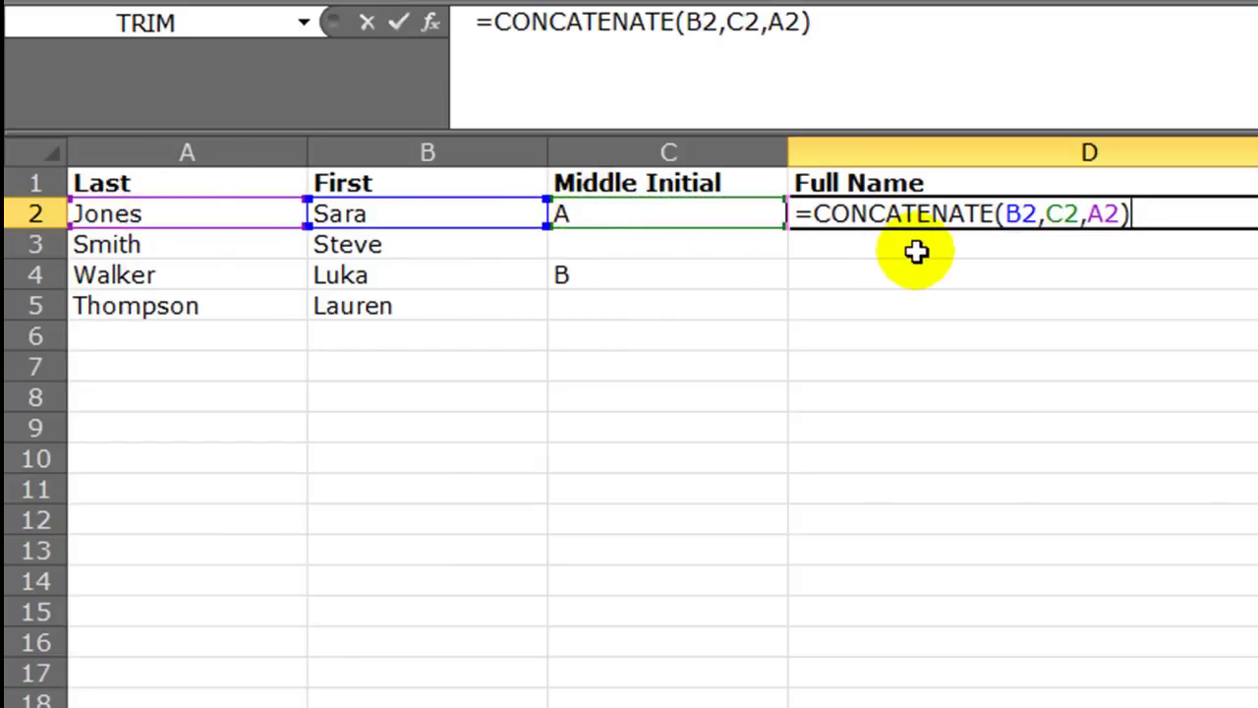
pyautogui.press('Return')
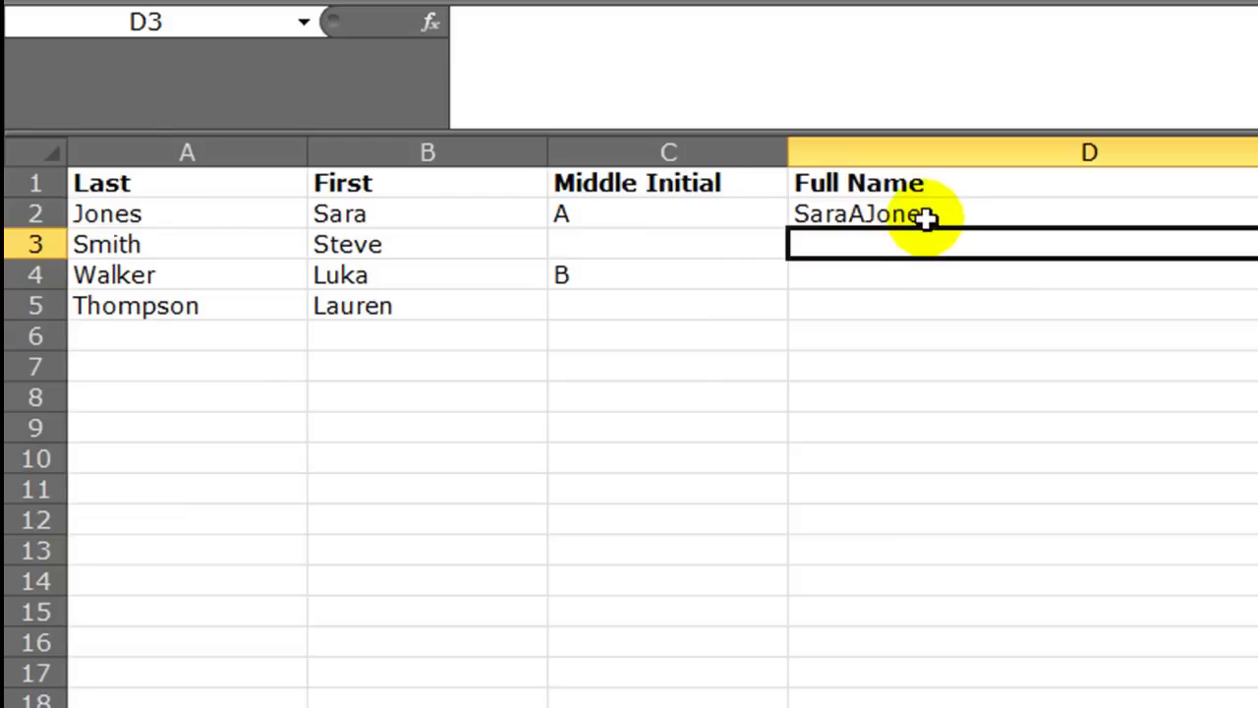
# Insert " " space arguments after B2 and before A2 so D2 shows Sara A Jones.
pyautogui.doubleClick(889, 214)
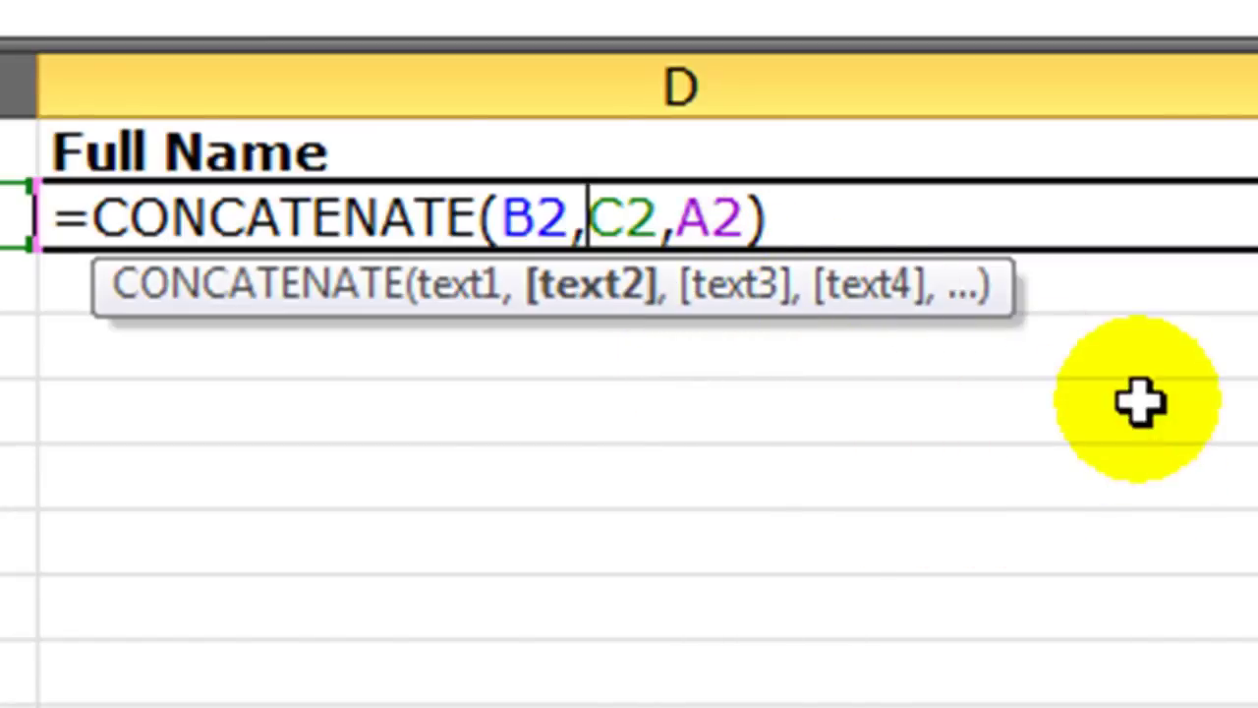
pyautogui.write('" ",')
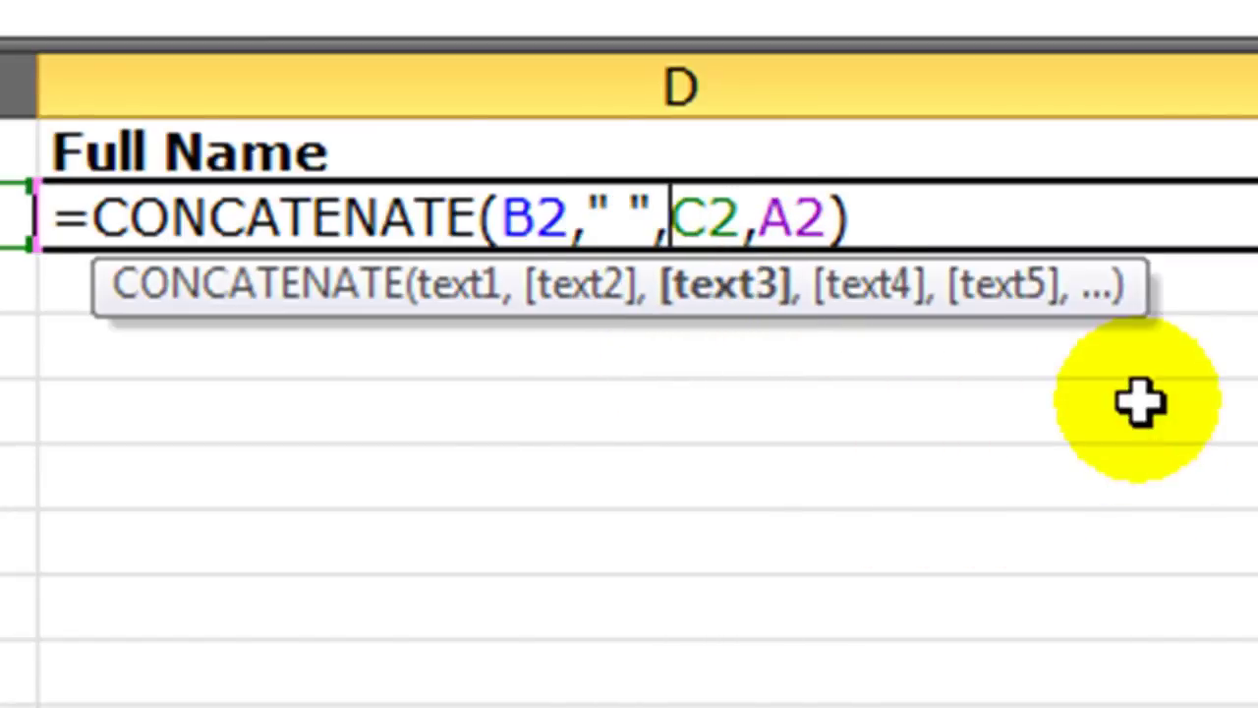
pyautogui.click(545, 221)
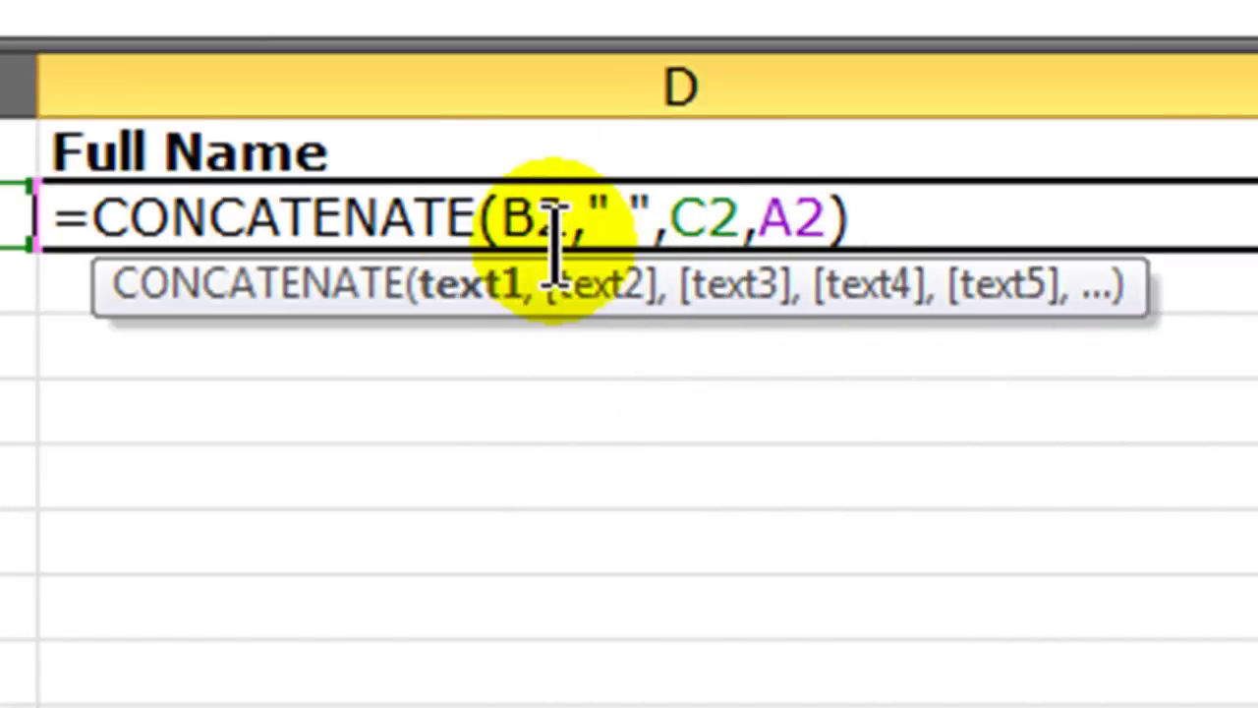
pyautogui.click(588, 221)
pyautogui.click(603, 215)
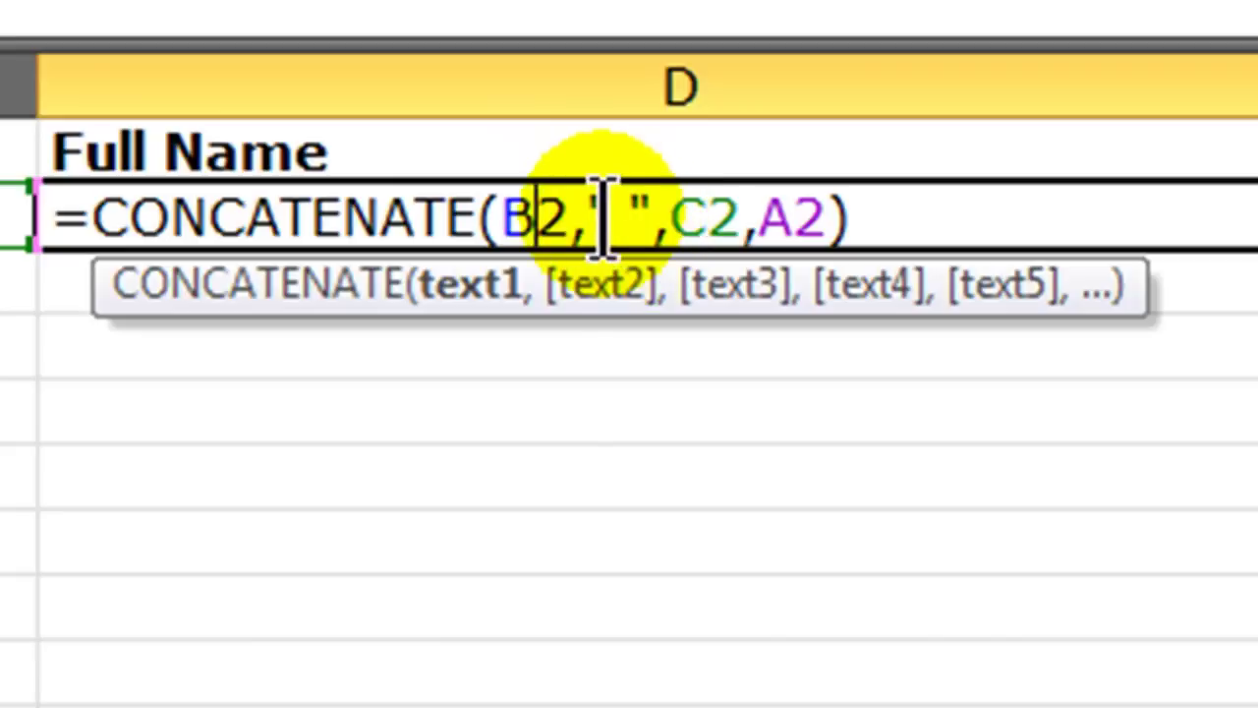
pyautogui.click(632, 216)
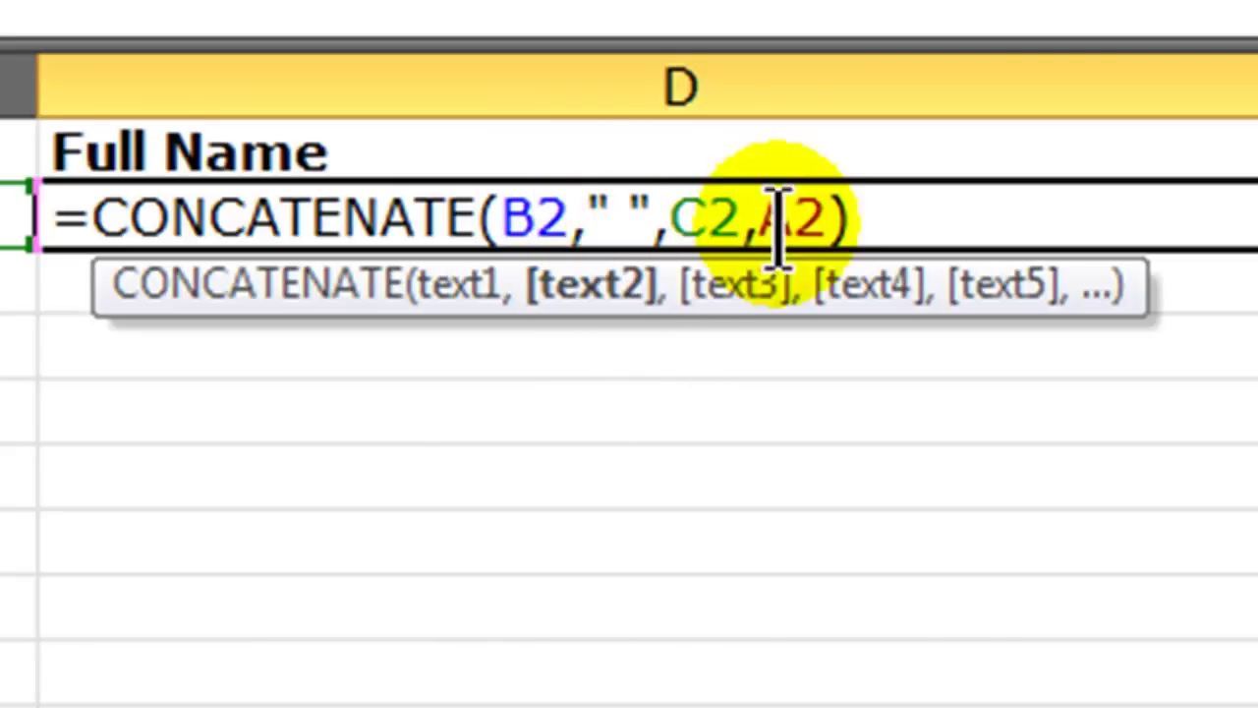
pyautogui.click(708, 216)
pyautogui.click(757, 221)
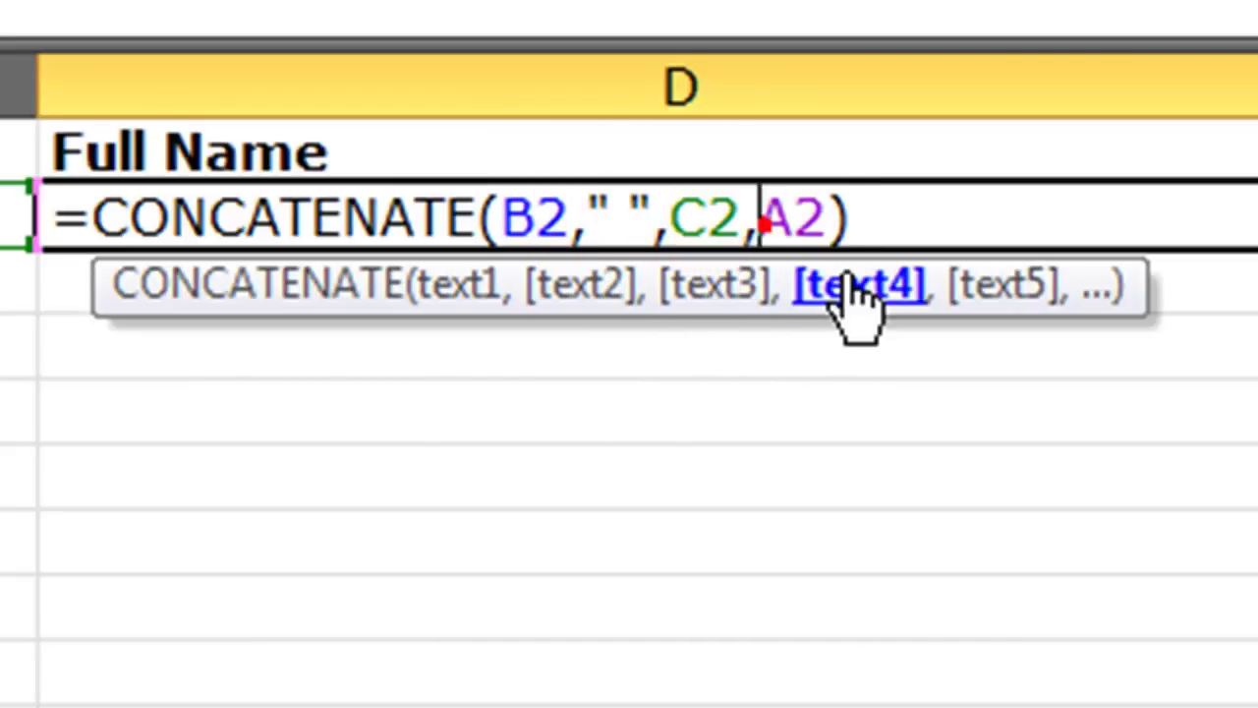
pyautogui.write('" "')
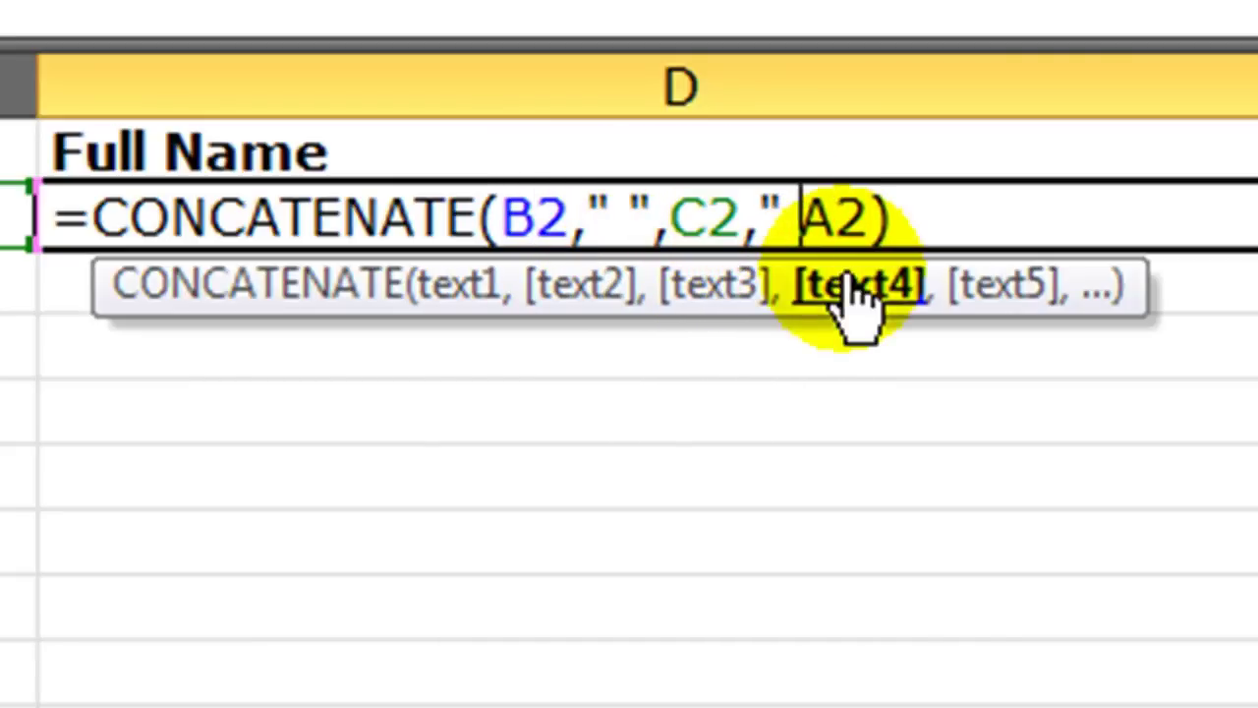
pyautogui.write(',')
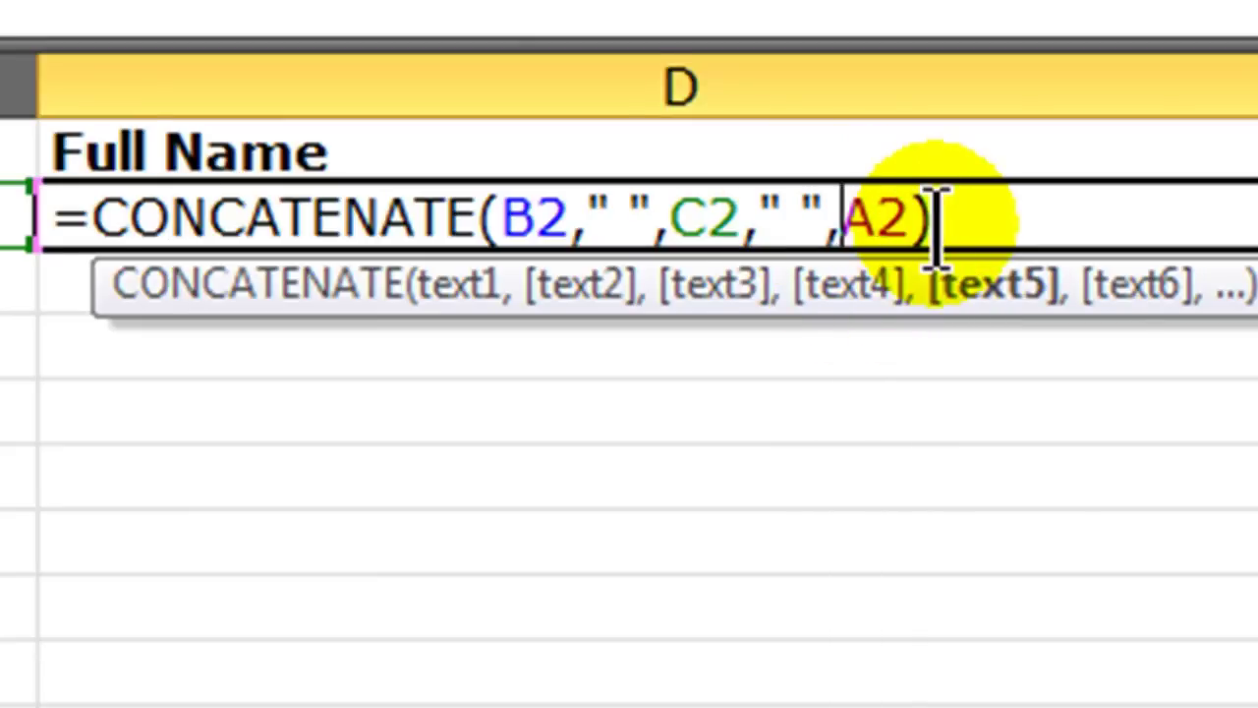
pyautogui.press('Return')
# Add a period after the middle initial so D2 shows Sara A. Jones.
pyautogui.click(566, 214)
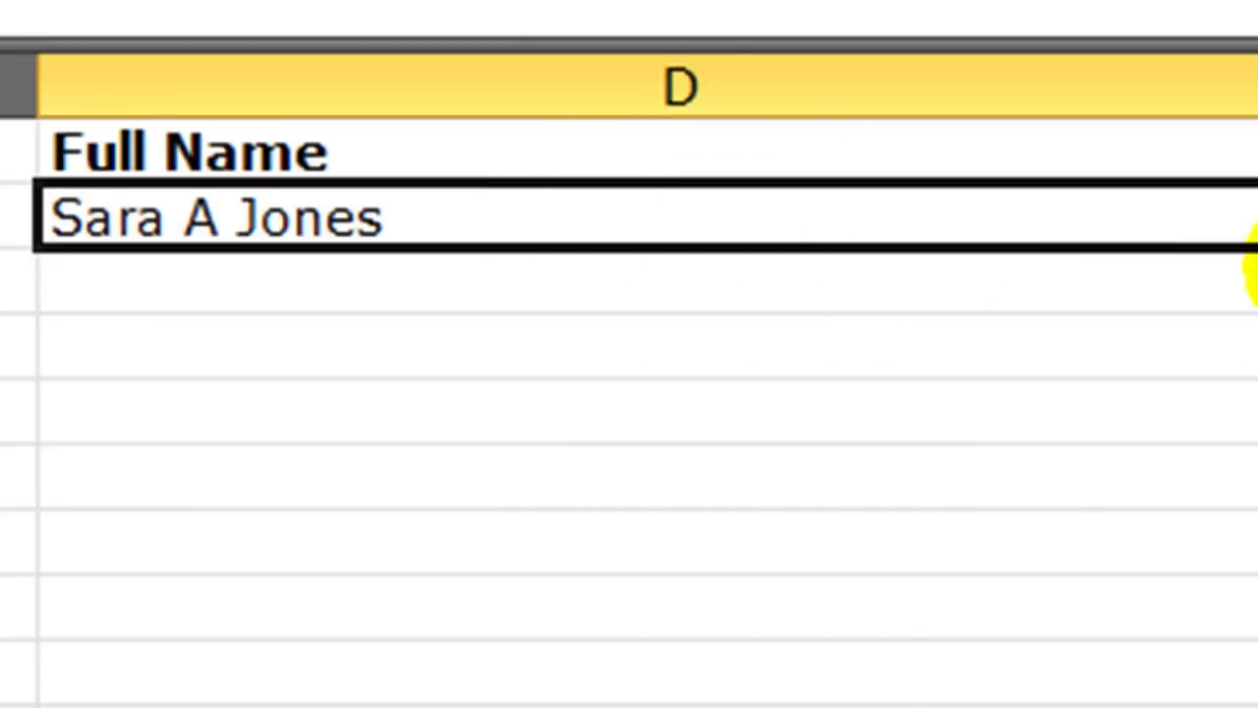
pyautogui.doubleClick(417, 214)
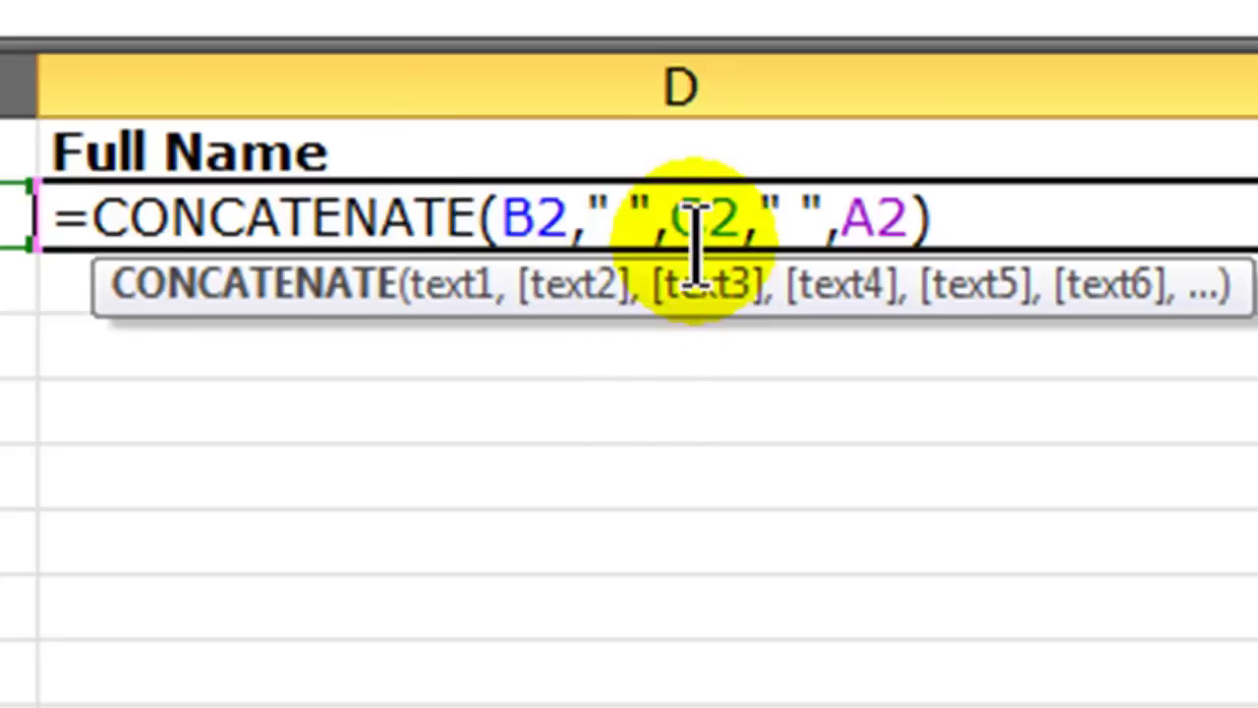
pyautogui.click(768, 224)
pyautogui.click(924, 224)
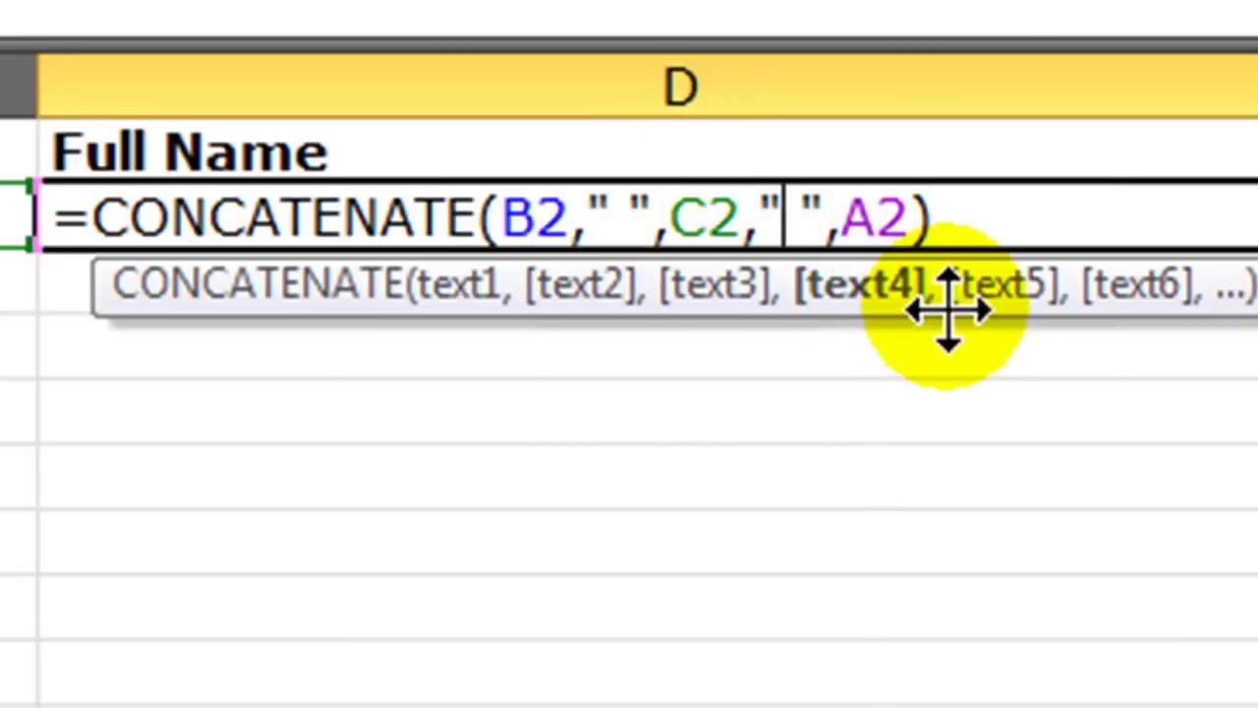
pyautogui.write('.')
pyautogui.press('Return')
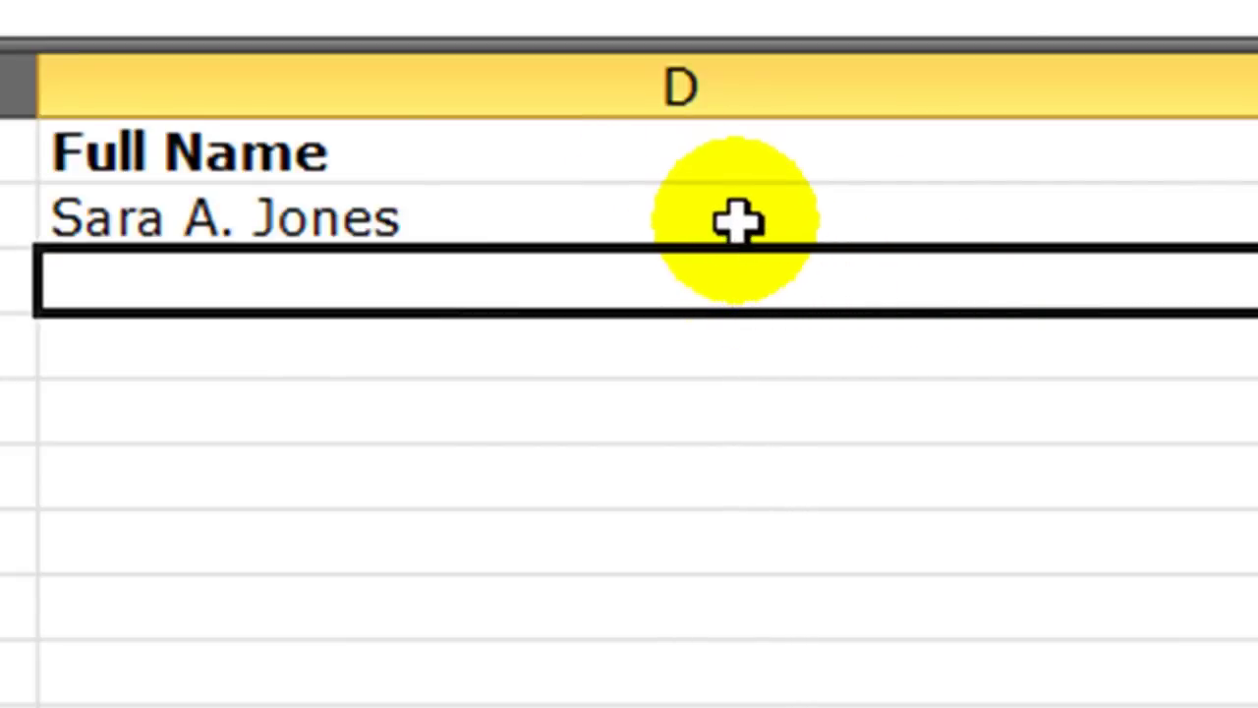
pyautogui.click(709, 212)
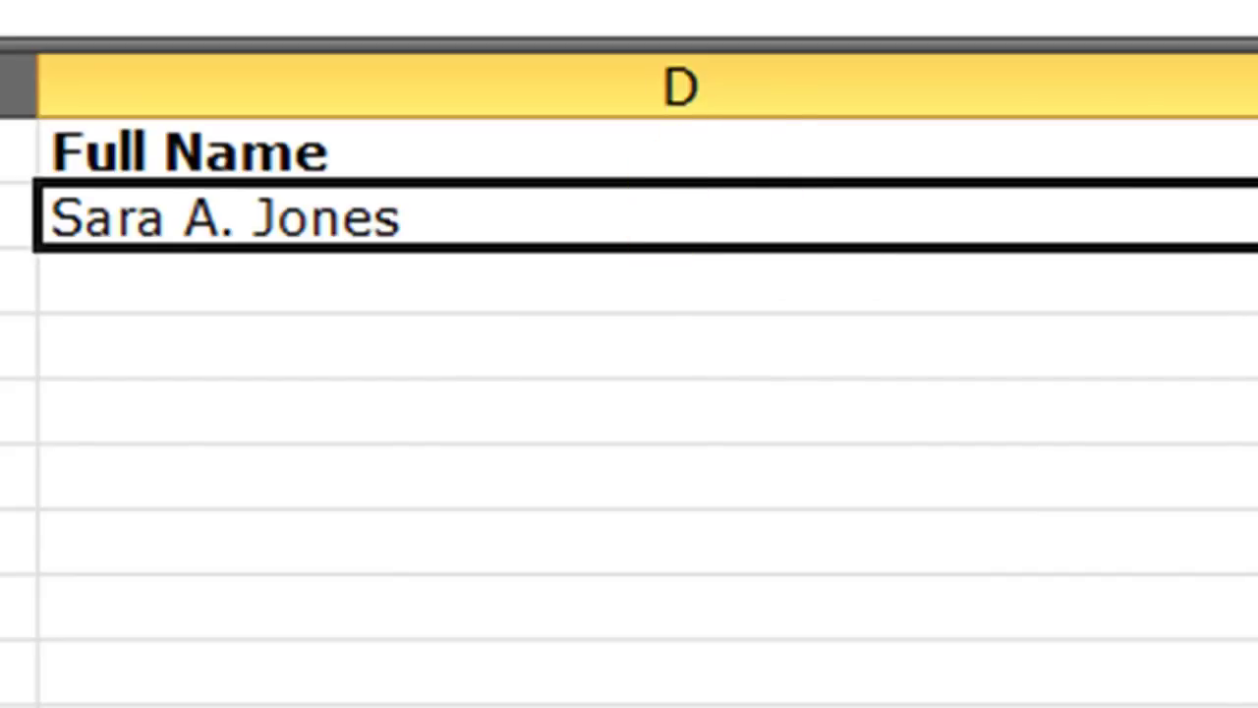
pyautogui.doubleClick(1250, 248)
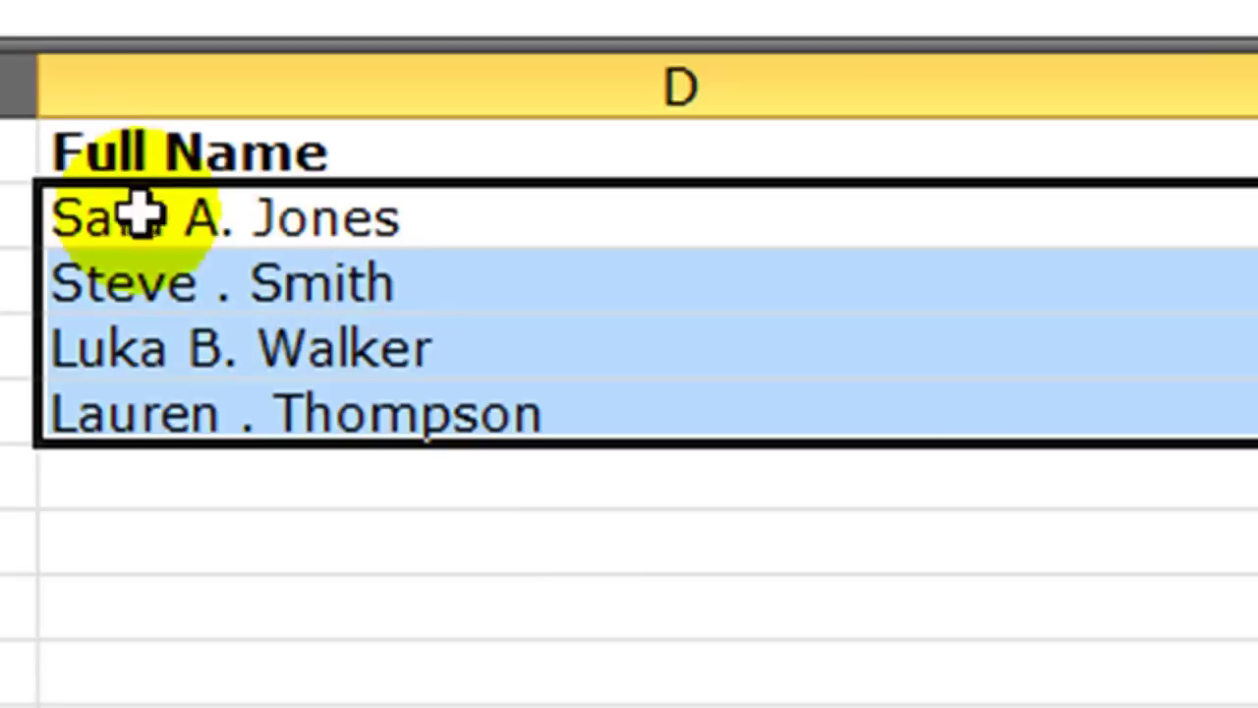
pyautogui.click(352, 322)
pyautogui.click(225, 291)
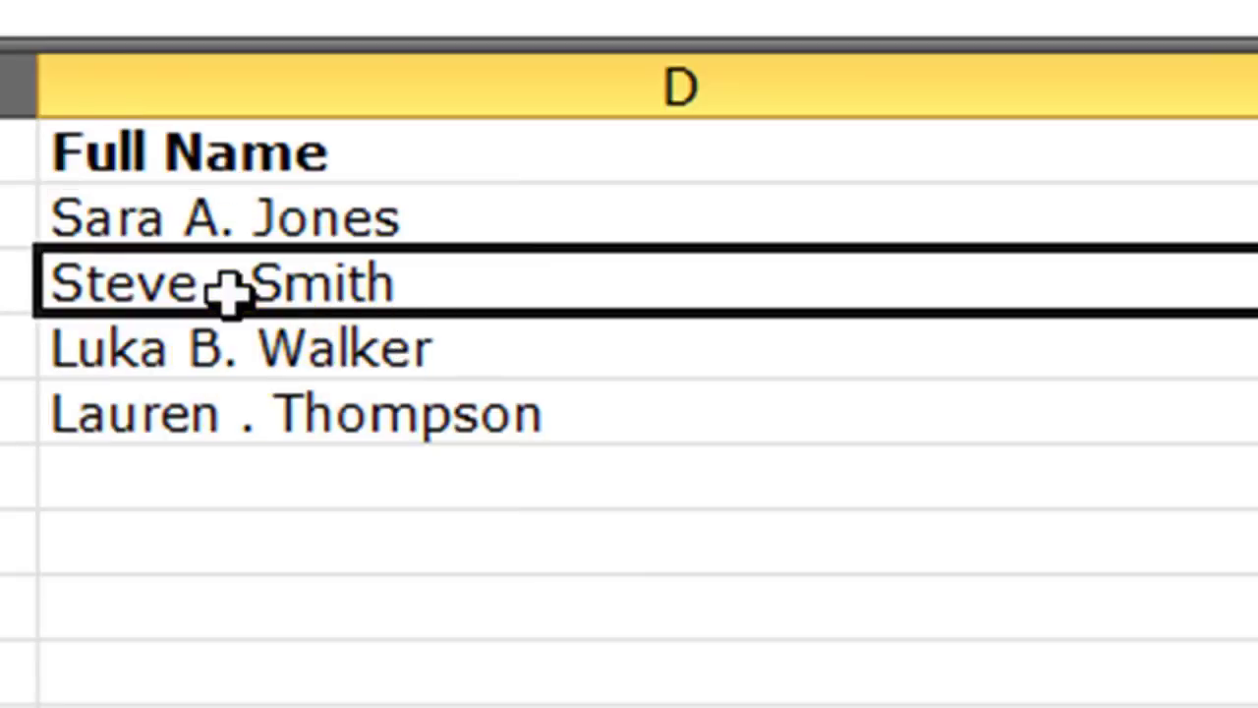
pyautogui.click(289, 433)
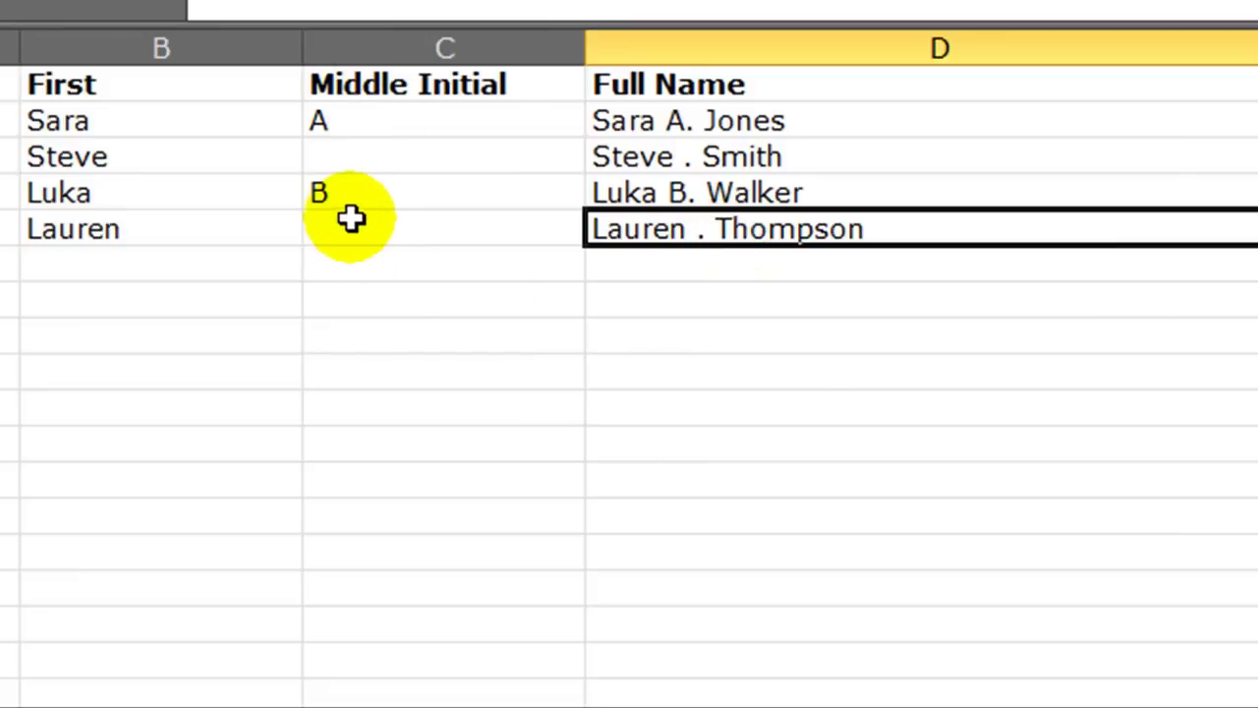
pyautogui.click(875, 271)
pyautogui.moveTo(739, 122); pyautogui.dragTo(739, 226)
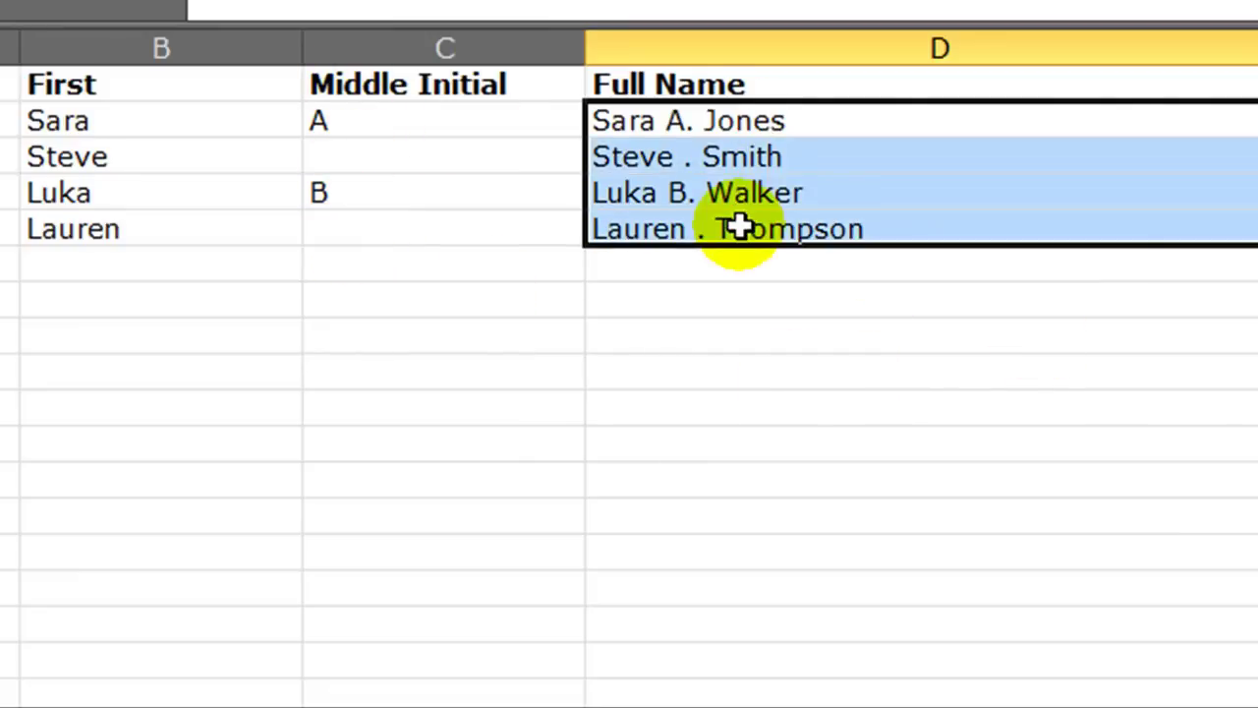
# Delete the full names in D2:D5 and start =if( in D2.
pyautogui.press('Delete')
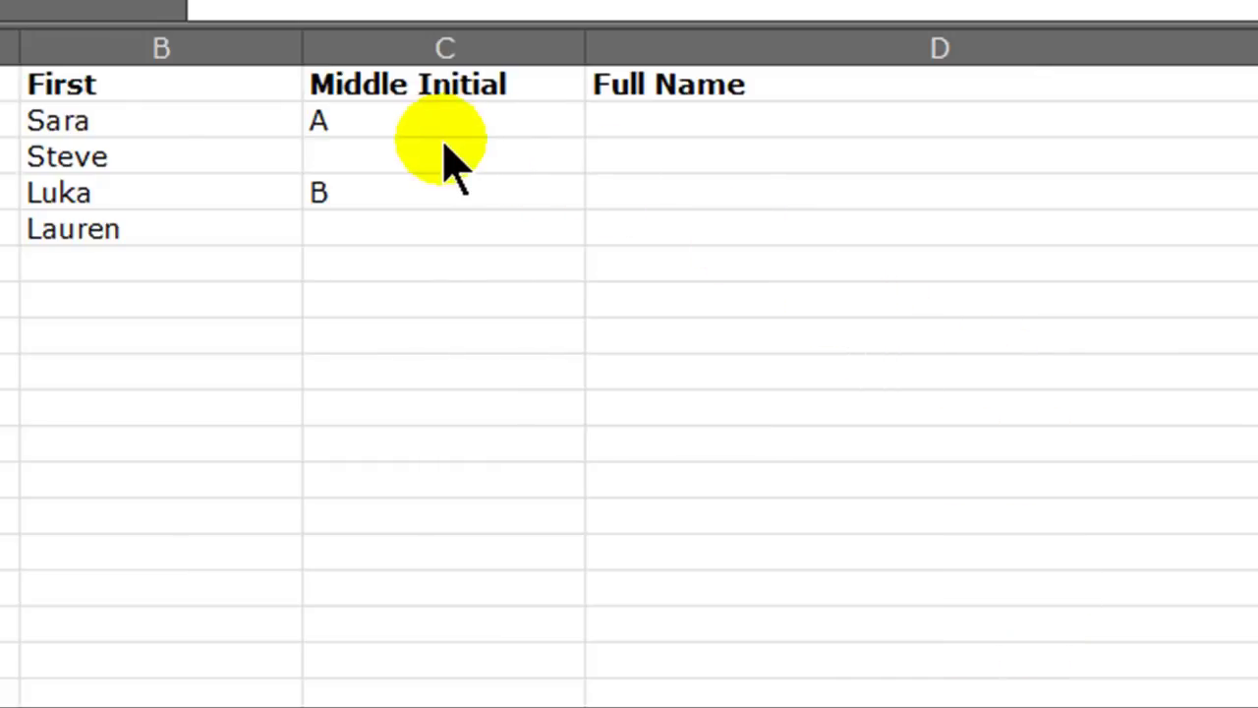
pyautogui.moveTo(639, 120); pyautogui.dragTo(639, 228)
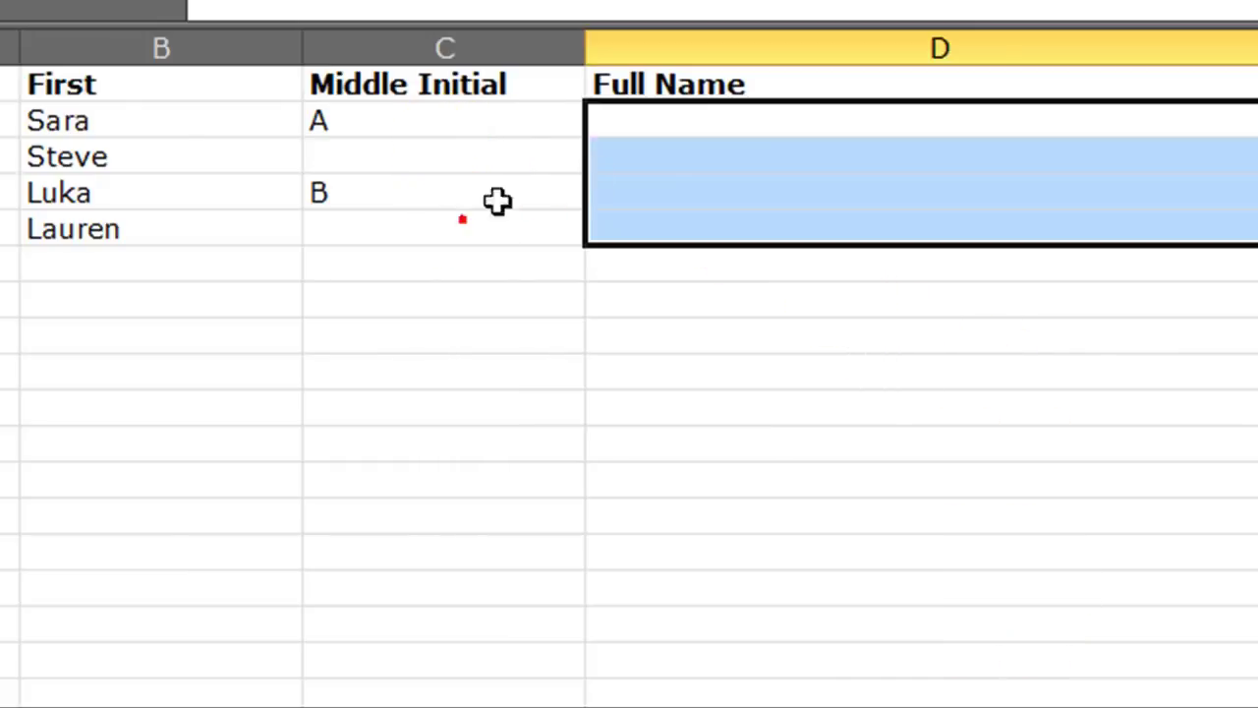
pyautogui.click(688, 329)
pyautogui.click(670, 121)
pyautogui.click(669, 120)
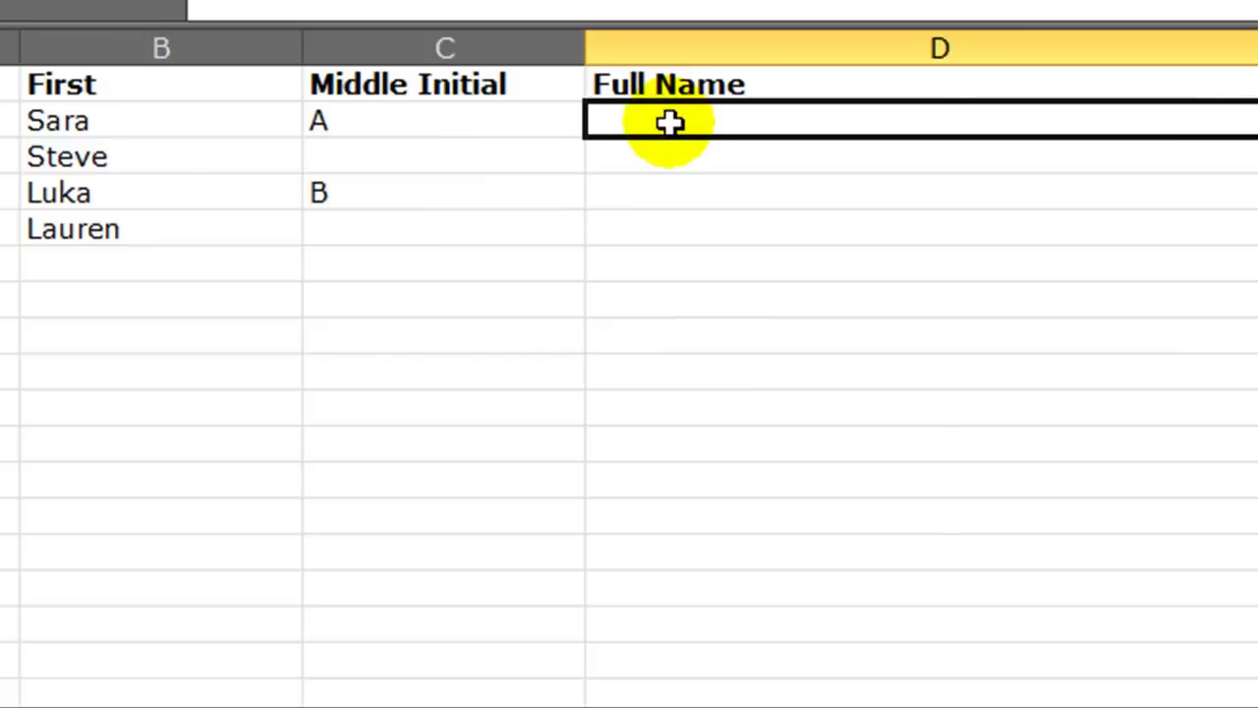
pyautogui.write('=')
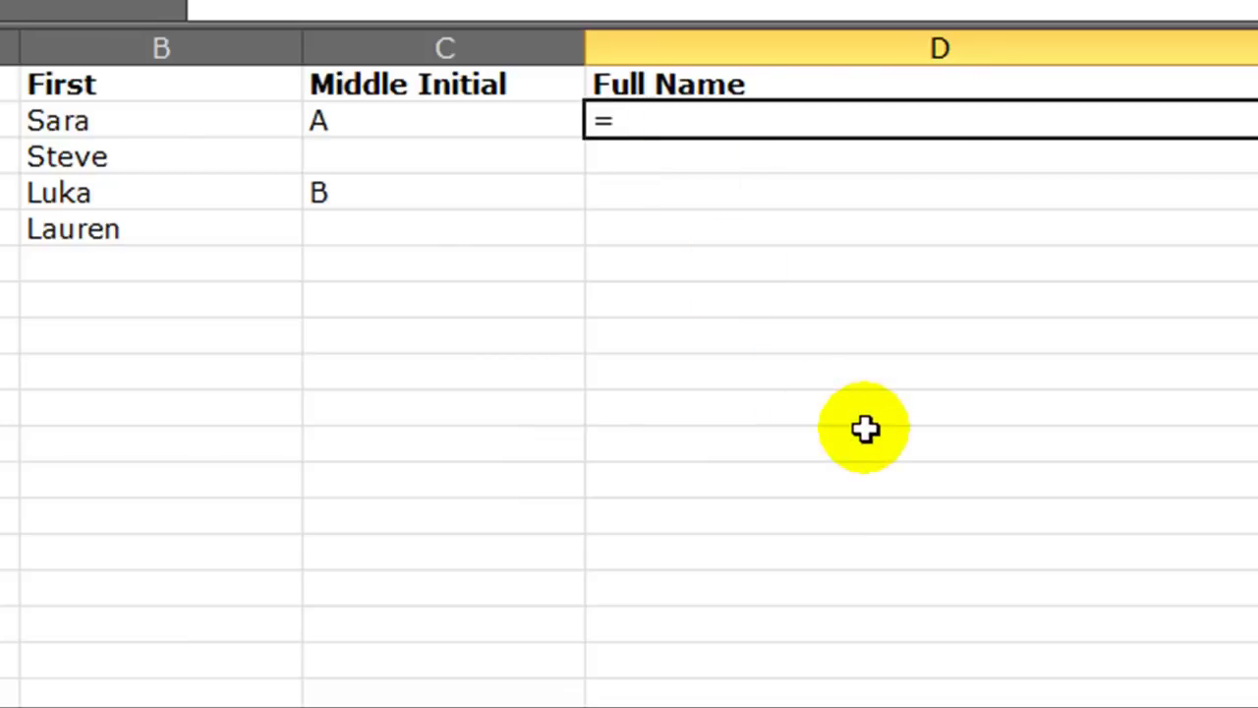
pyautogui.write('if(')
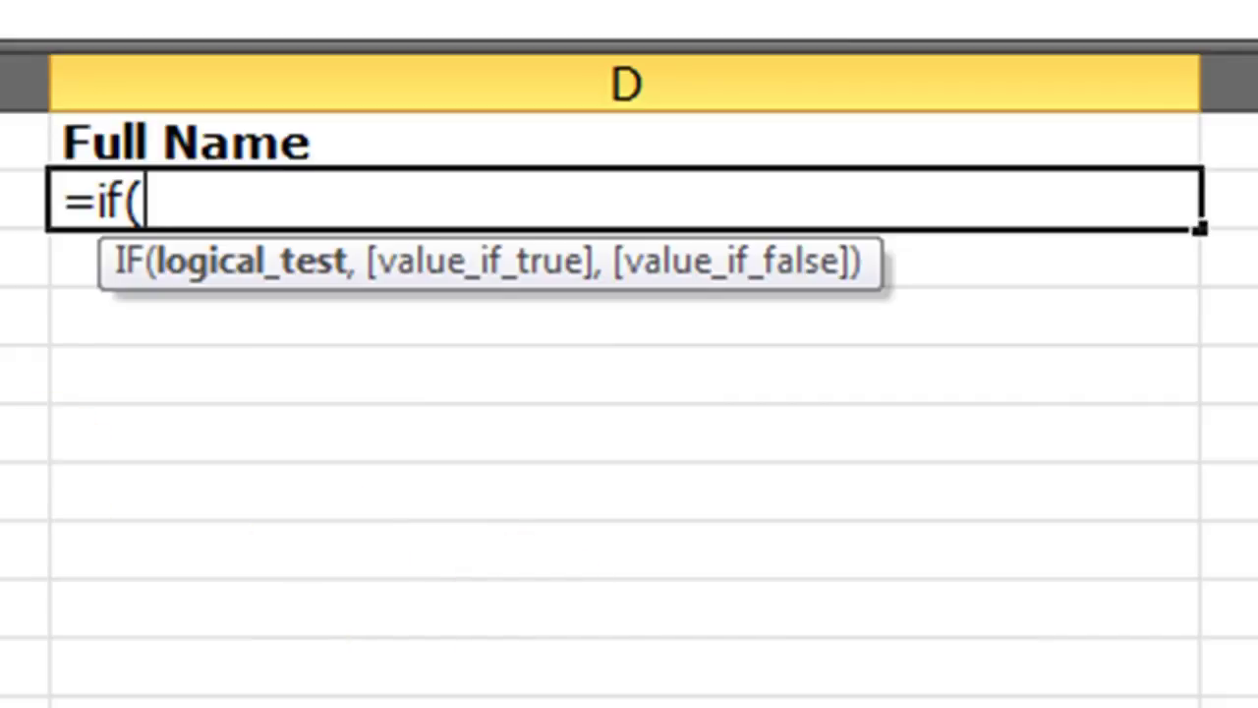
# Replace the IF start with =COUNTA(C2) in D2 and fill it down to D5.
pyautogui.press('Escape')
pyautogui.write('=')
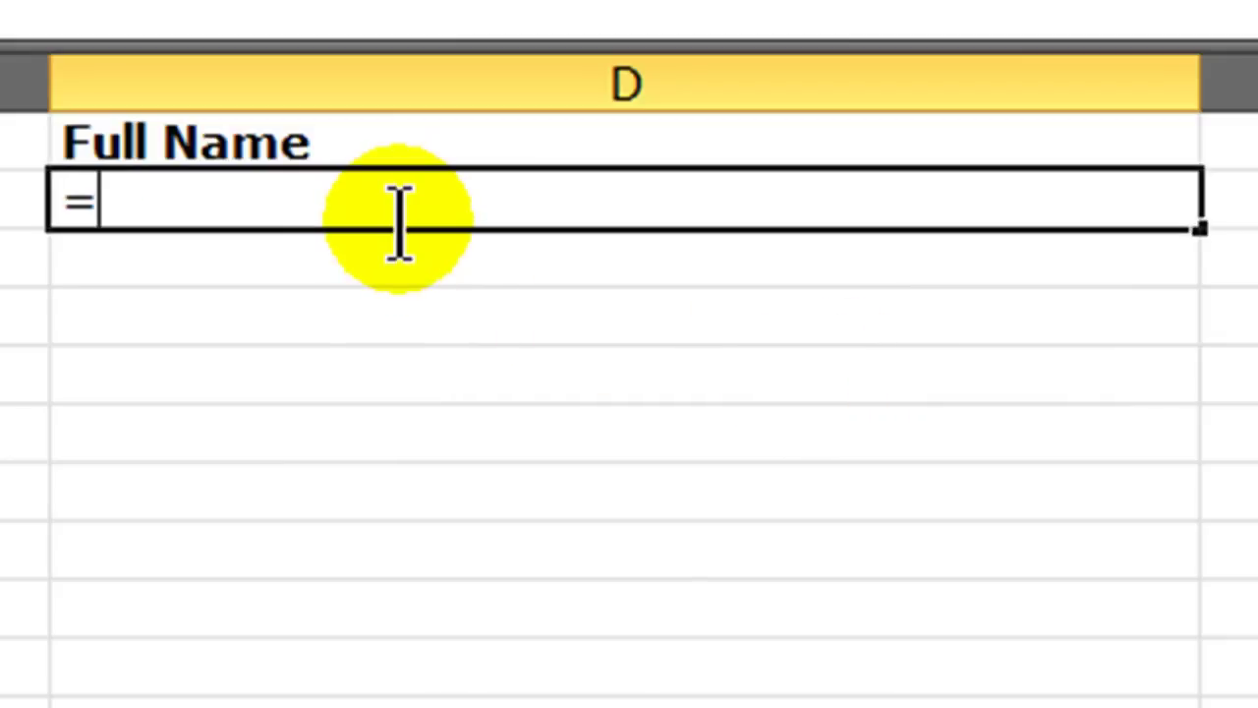
pyautogui.write('counta(')
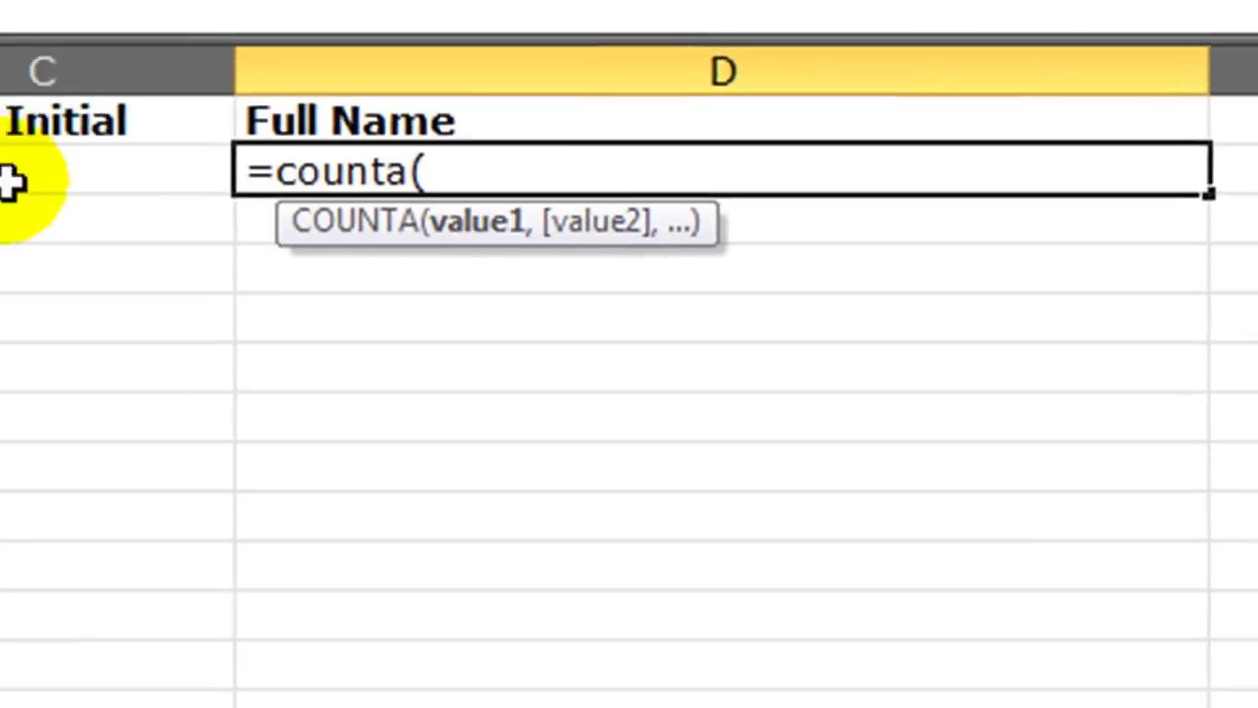
pyautogui.click(172, 148)
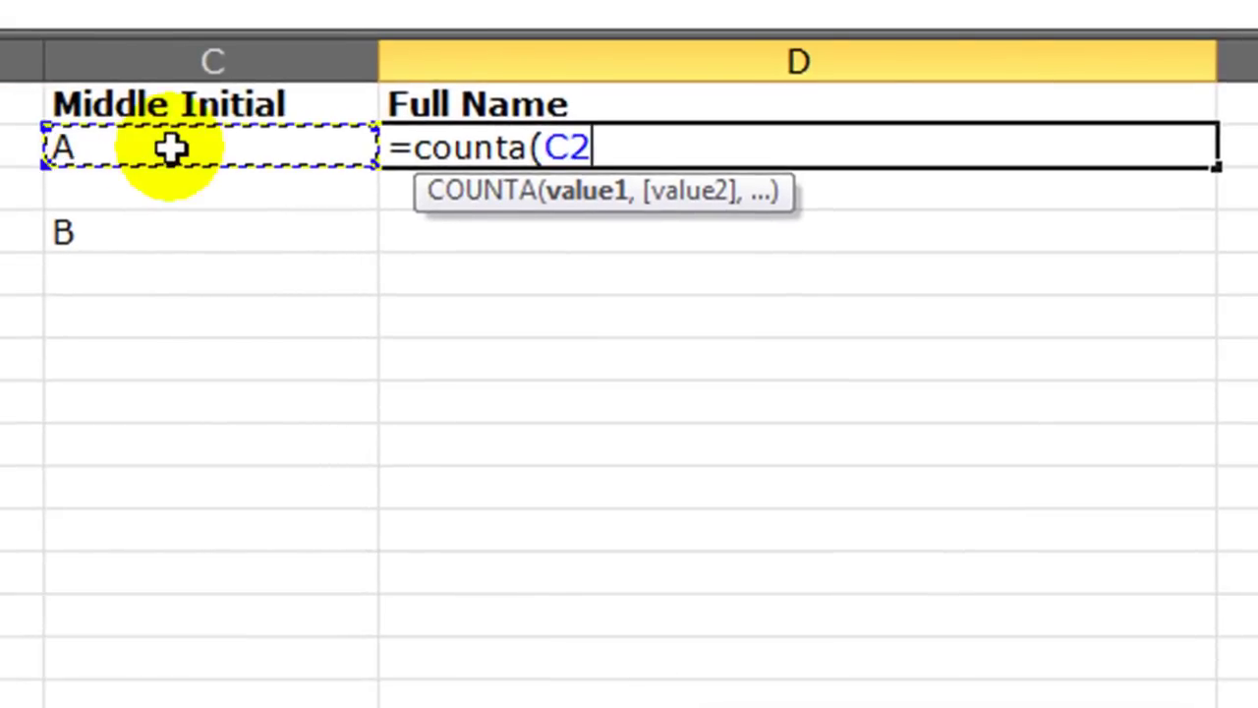
pyautogui.write(')')
pyautogui.press('Return')
pyautogui.click(762, 144)
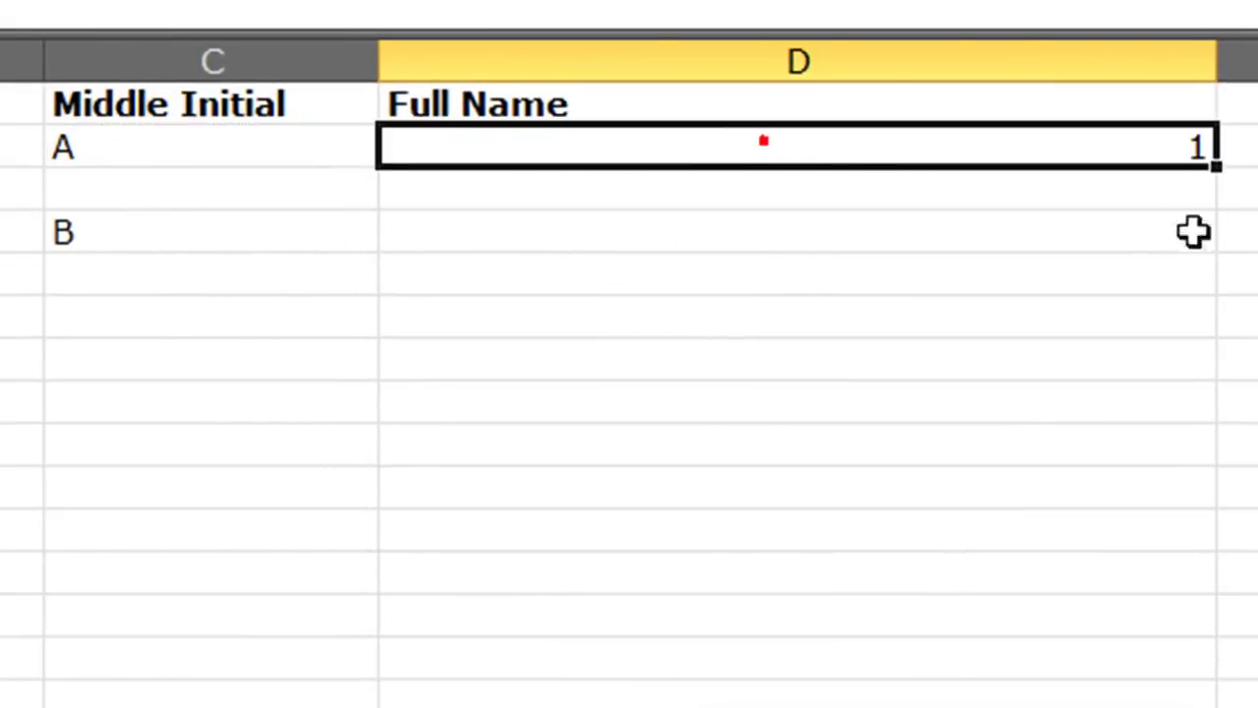
pyautogui.moveTo(1215, 167); pyautogui.dragTo(1219, 295)
# Check the 1 and 0 COUNTA results and the formula in D2.
pyautogui.click(618, 241)
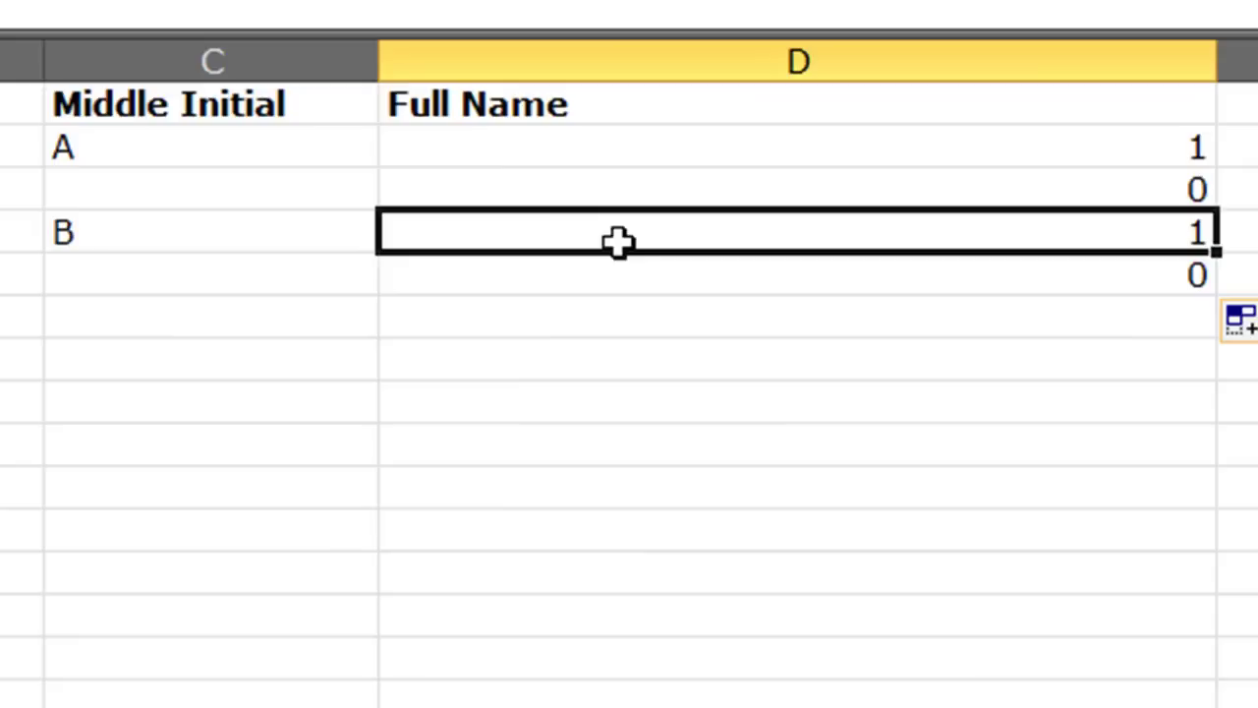
pyautogui.click(983, 149)
pyautogui.click(988, 188)
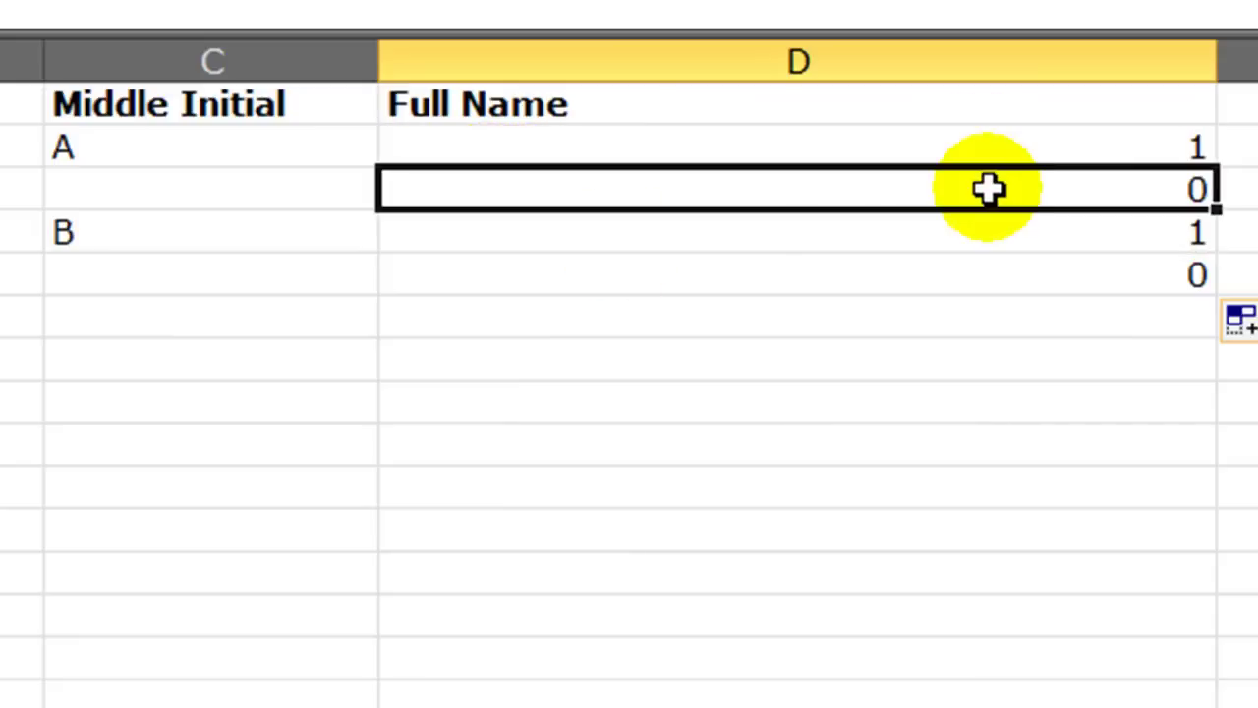
pyautogui.click(691, 147)
pyautogui.doubleClick(690, 147)
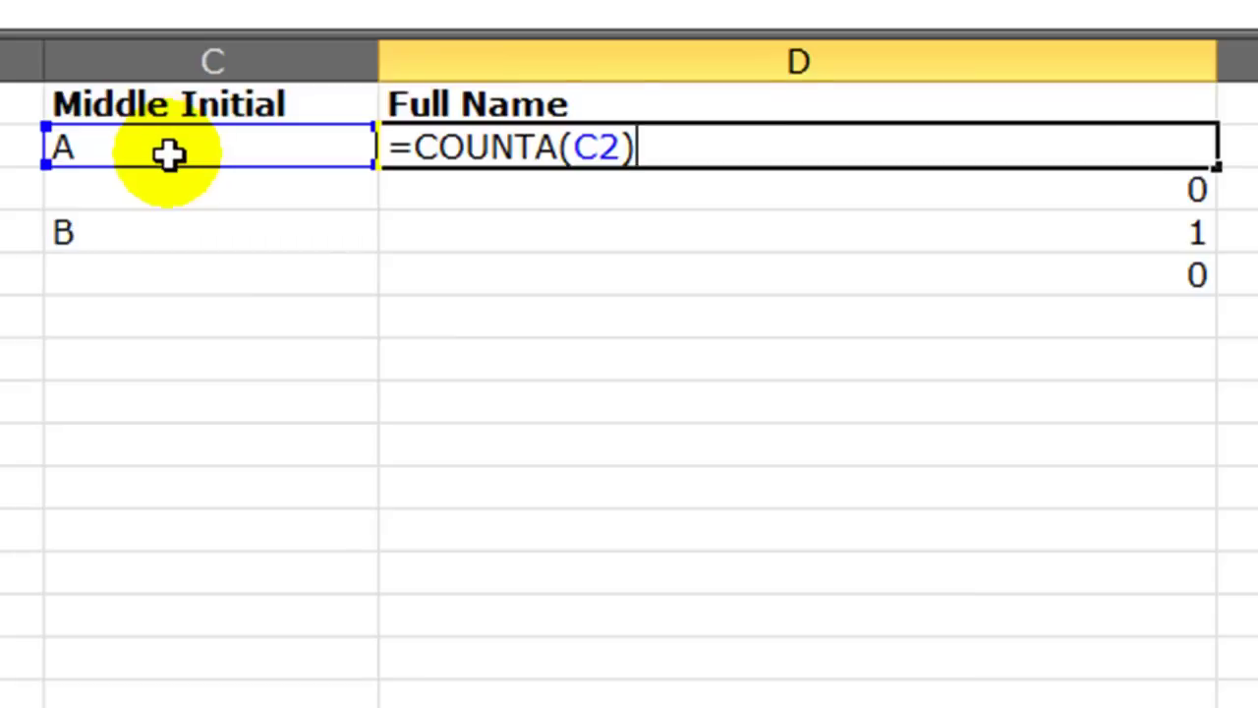
pyautogui.press('Return')
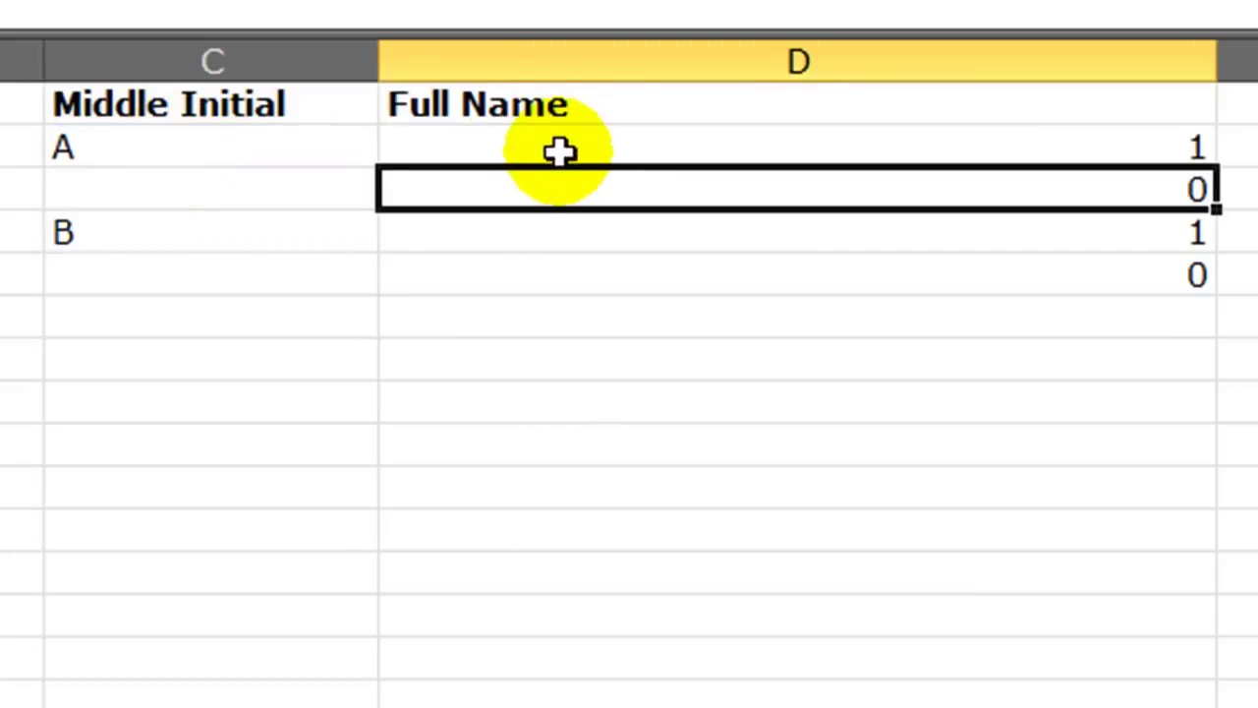
# Clear the COUNTA results from D2:D5 and reselect D2.
pyautogui.moveTo(558, 149); pyautogui.dragTo(571, 257)
pyautogui.press('Delete')
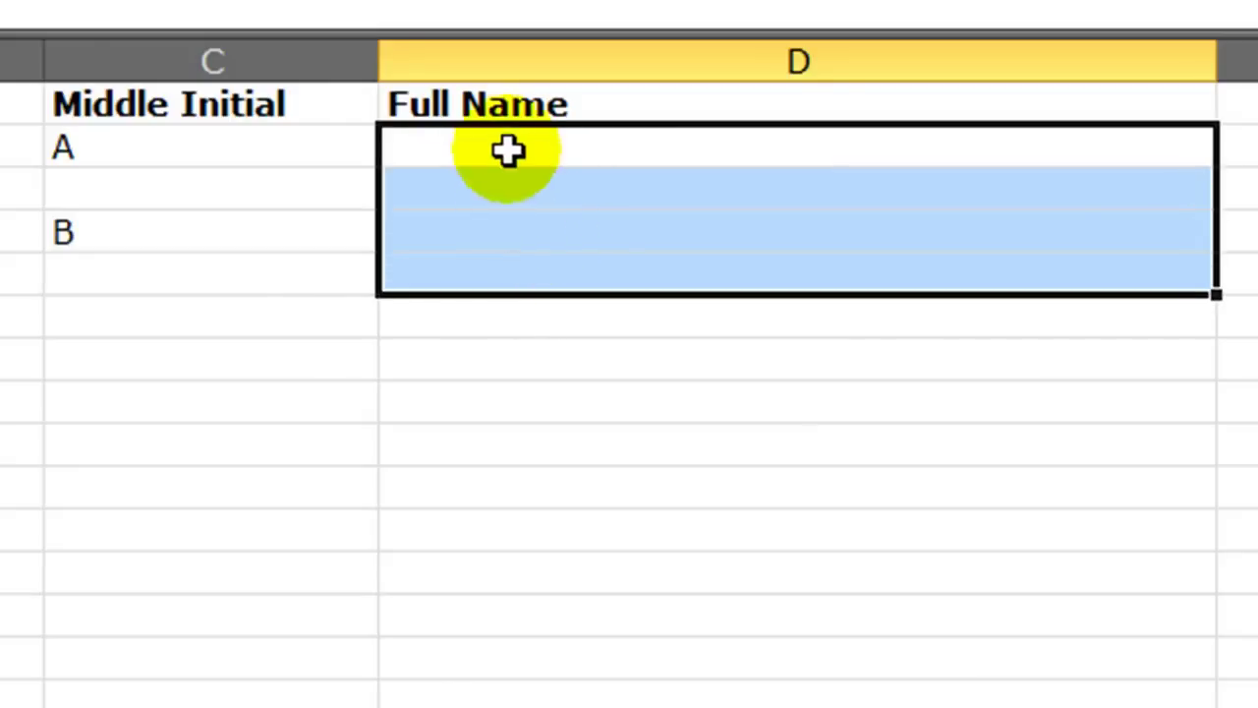
pyautogui.click(503, 144)
pyautogui.click(504, 144)
# Type =IF(COUNTA(C2)=1,CONCATENATE(B2," ",C2,". ",A2)) into D2 as the true result.
pyautogui.write('=')
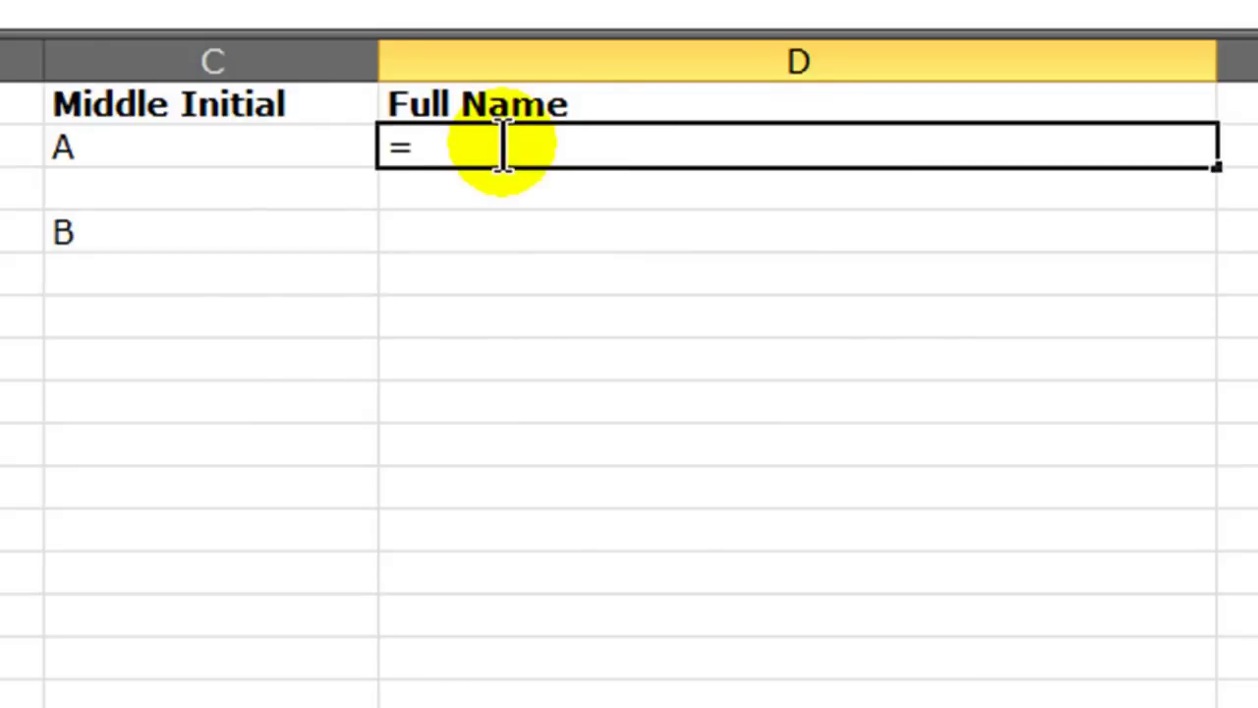
pyautogui.write('if(')
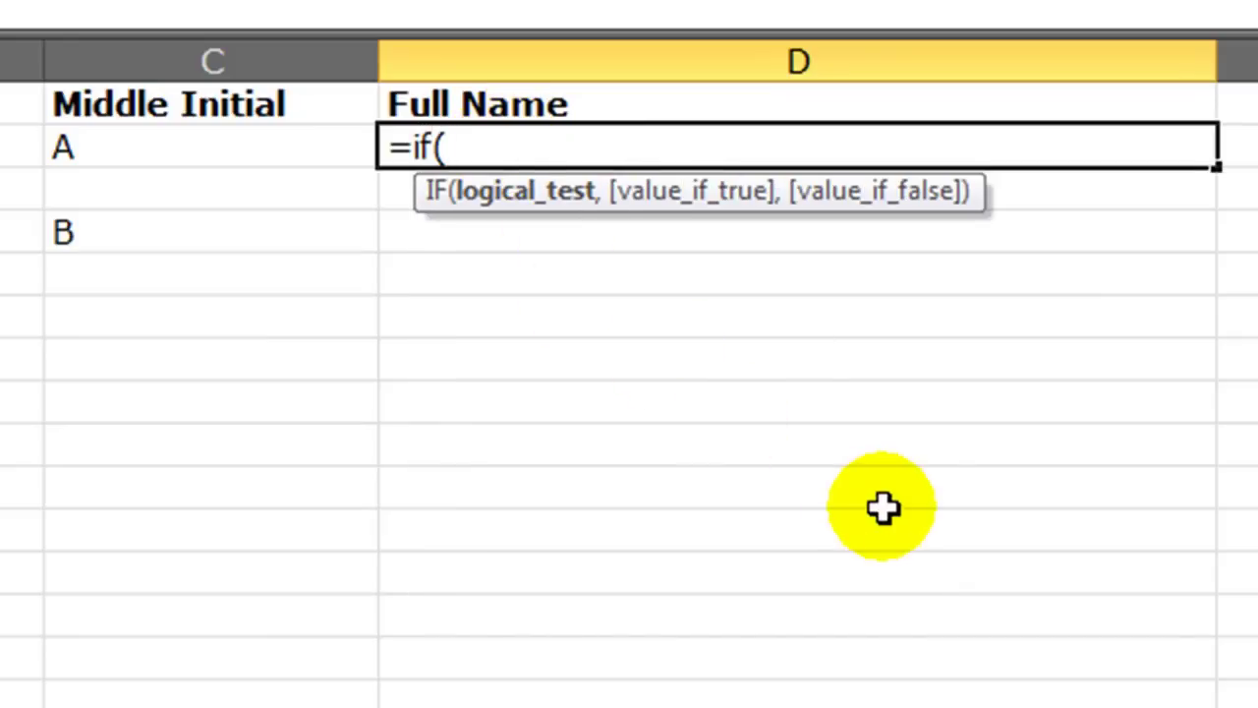
pyautogui.write('counta(')
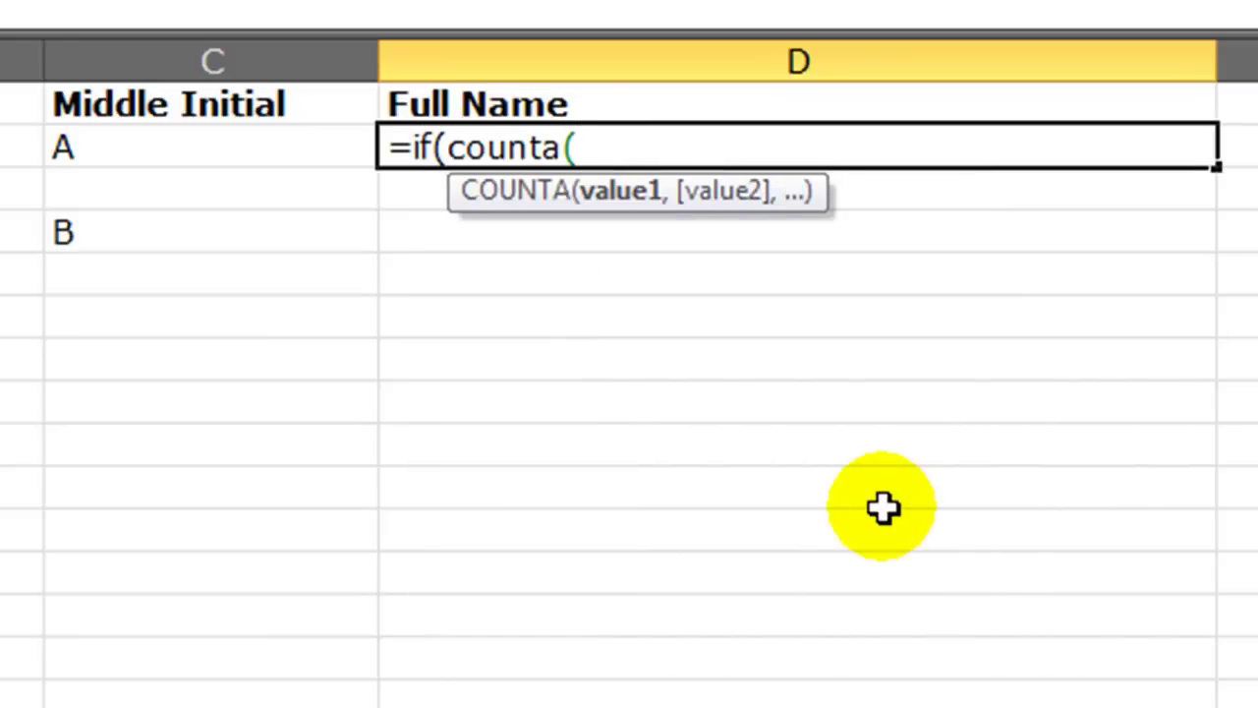
pyautogui.click(135, 143)
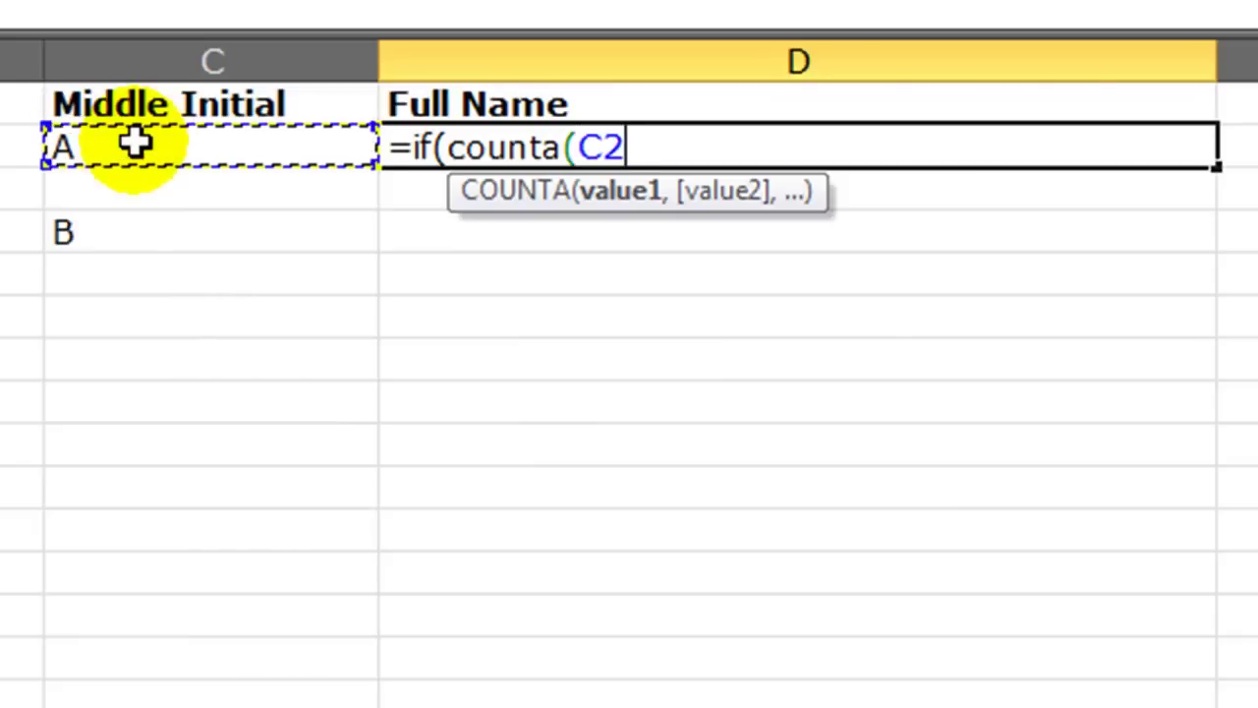
pyautogui.write(')')
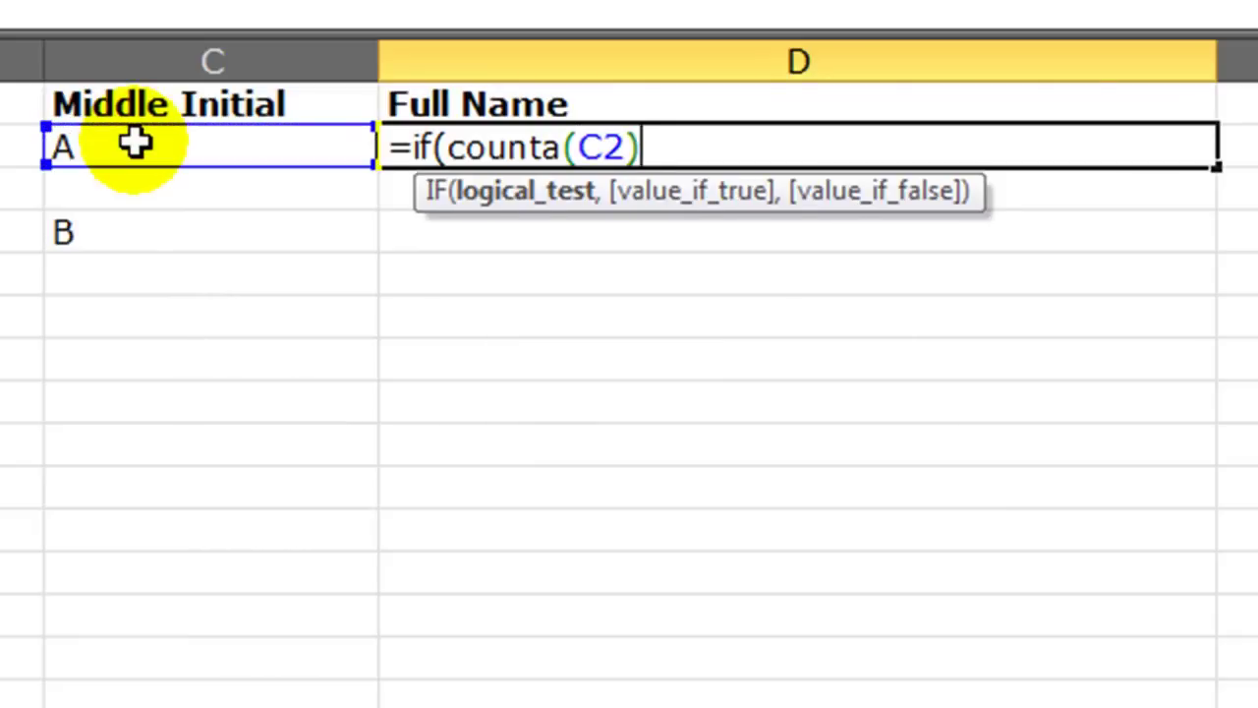
pyautogui.write('=1,')
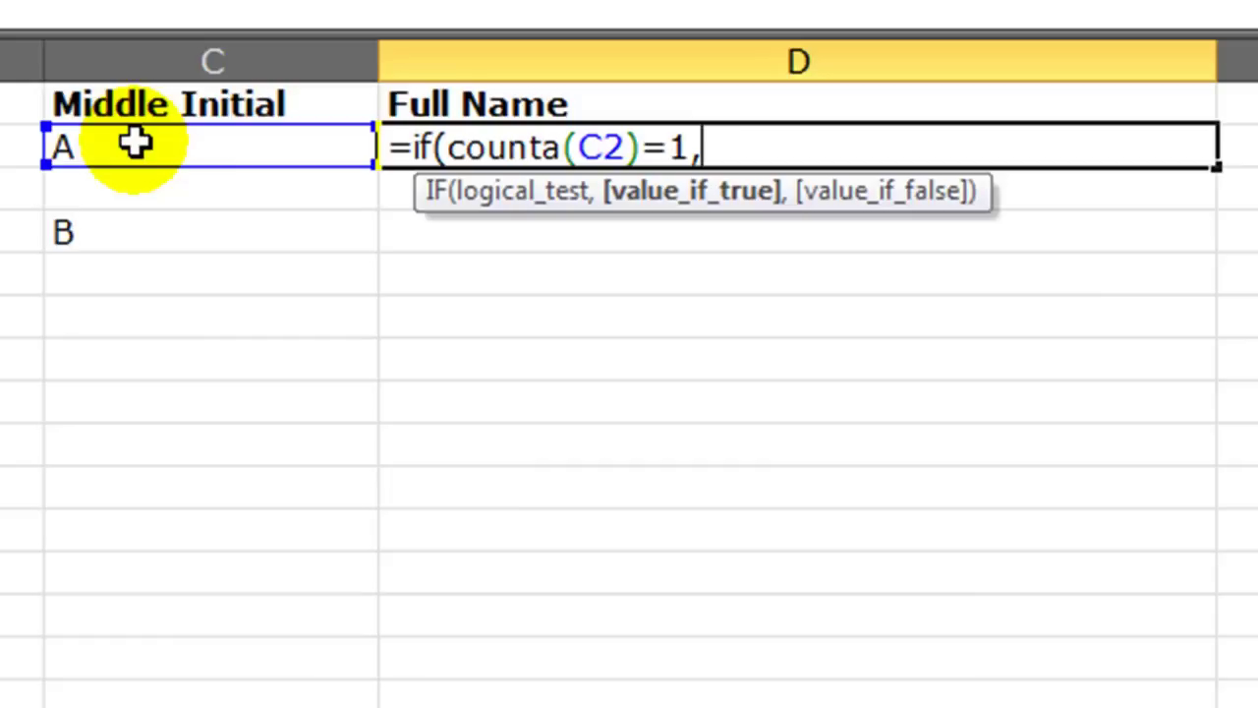
pyautogui.write('con')
pyautogui.press('Tab')
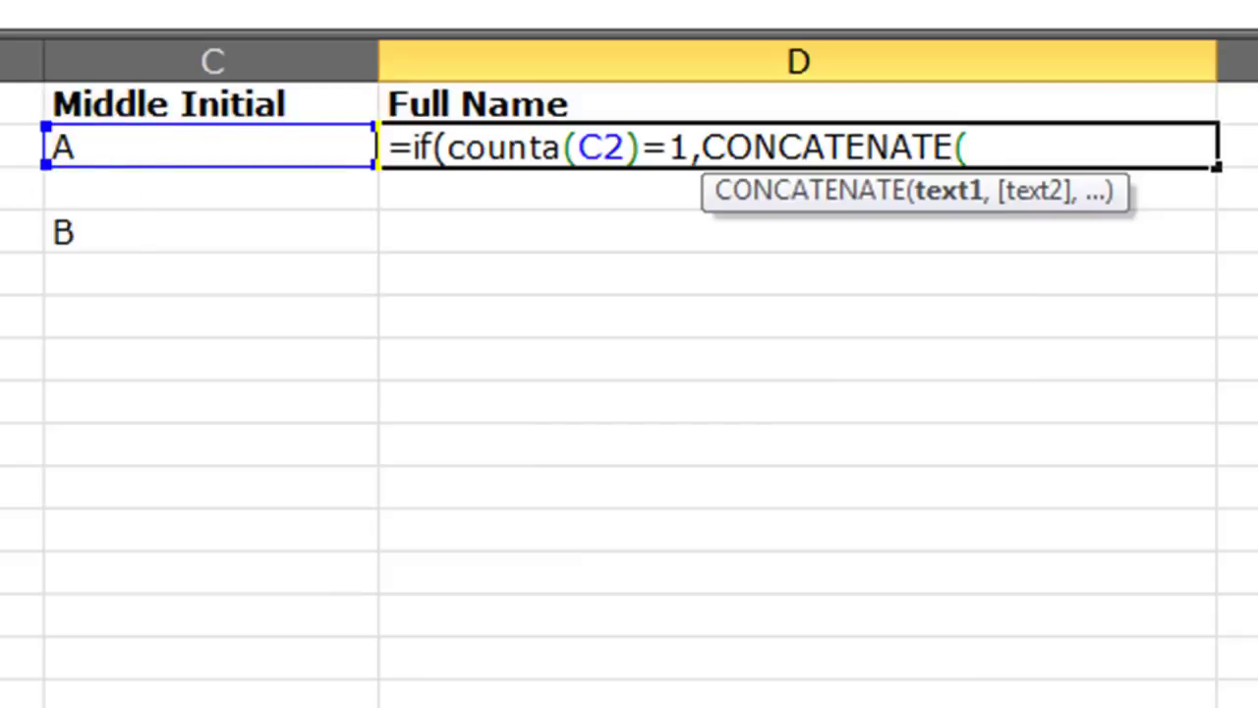
pyautogui.press('Left')
pyautogui.press('Left')
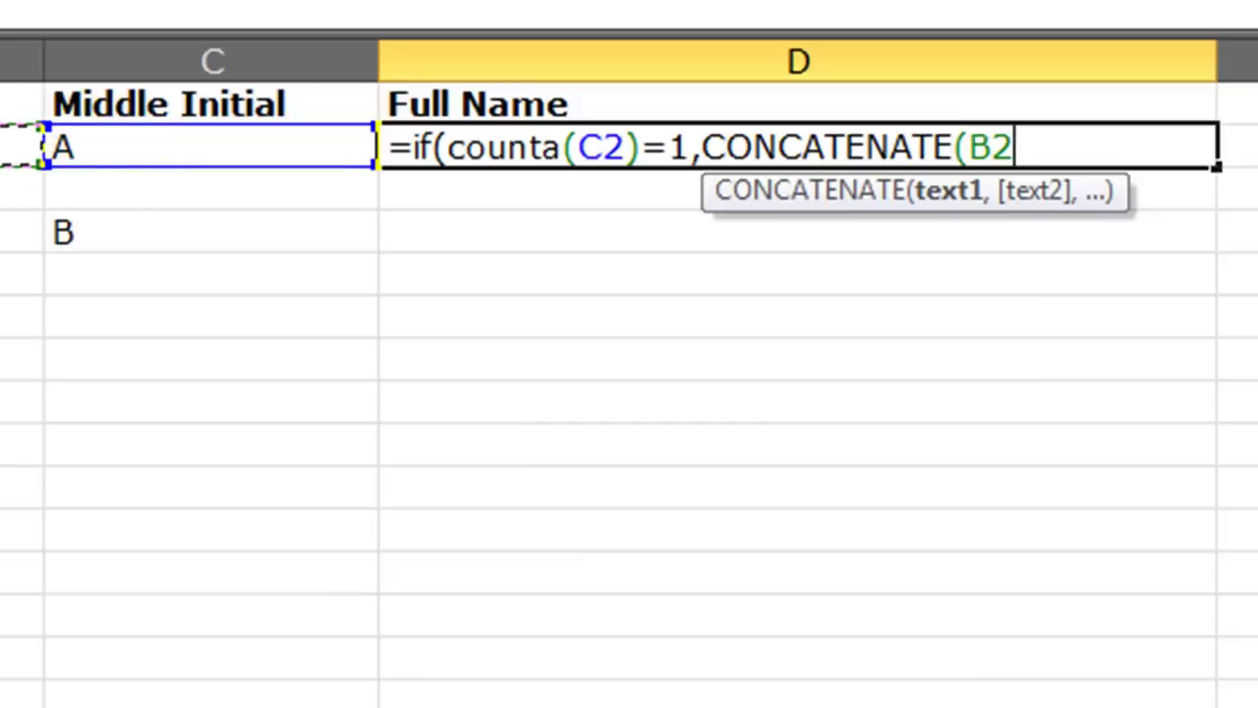
pyautogui.write('," "')
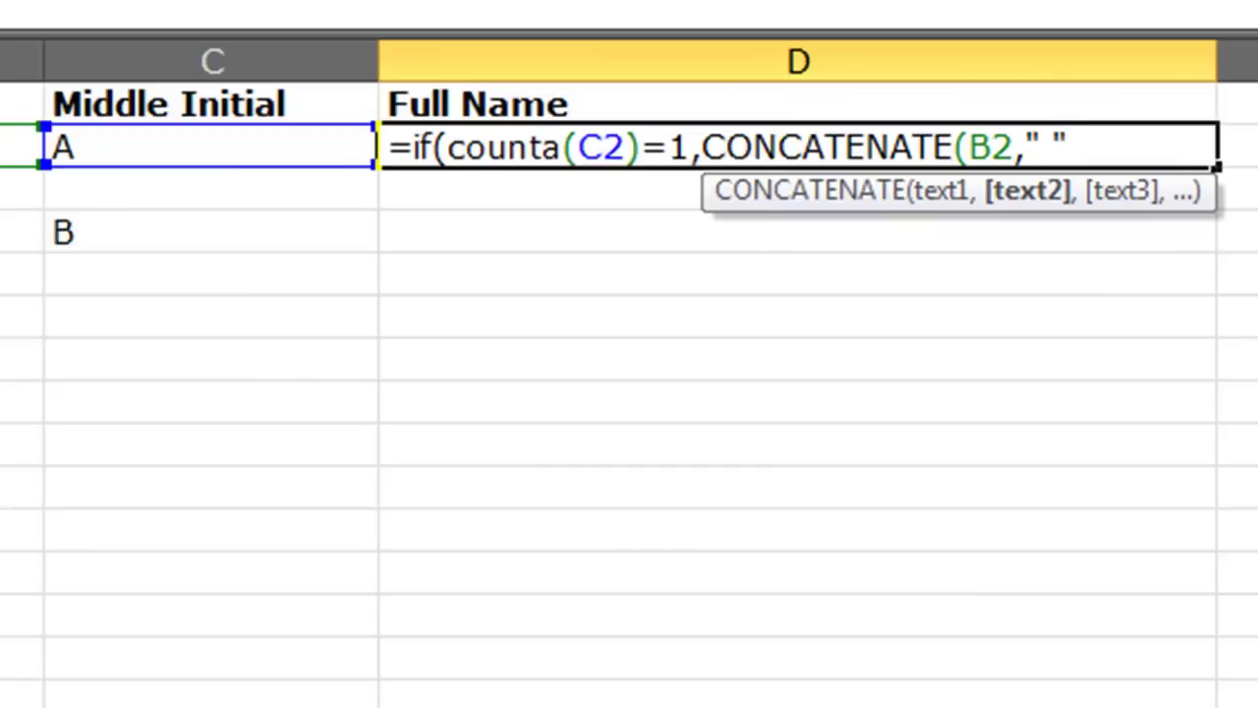
pyautogui.write(',')
pyautogui.click(111, 144)
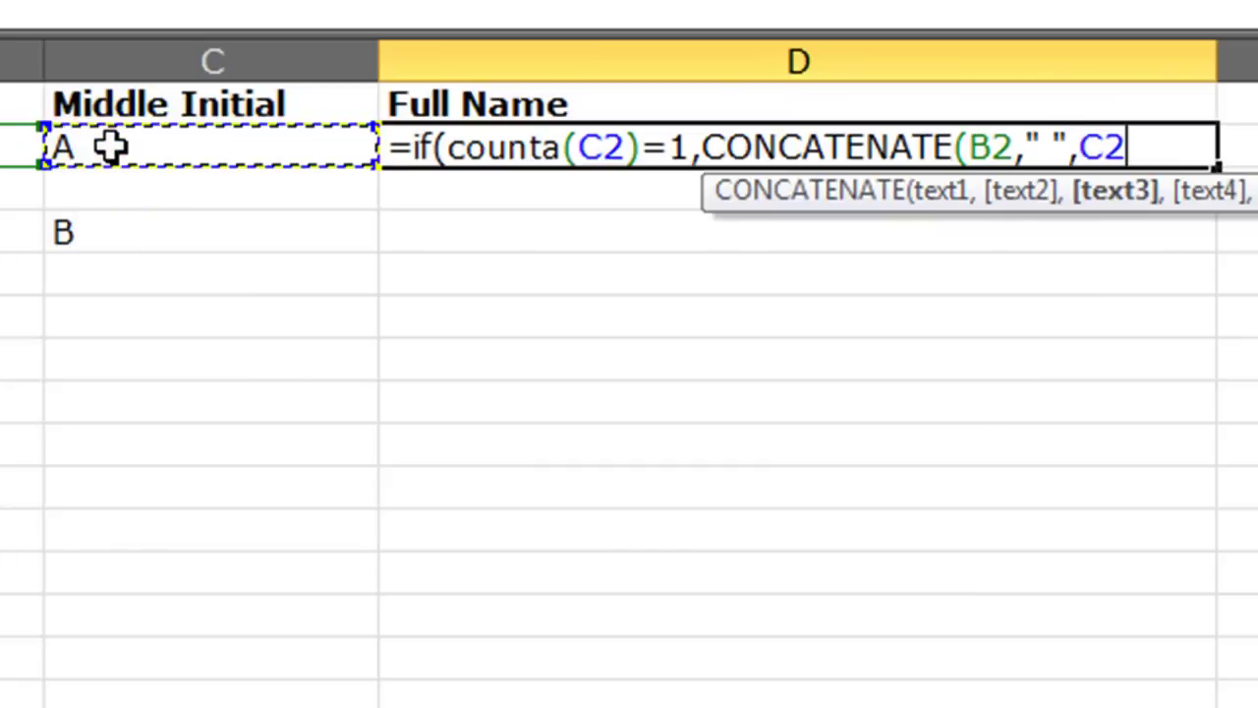
pyautogui.write(',')
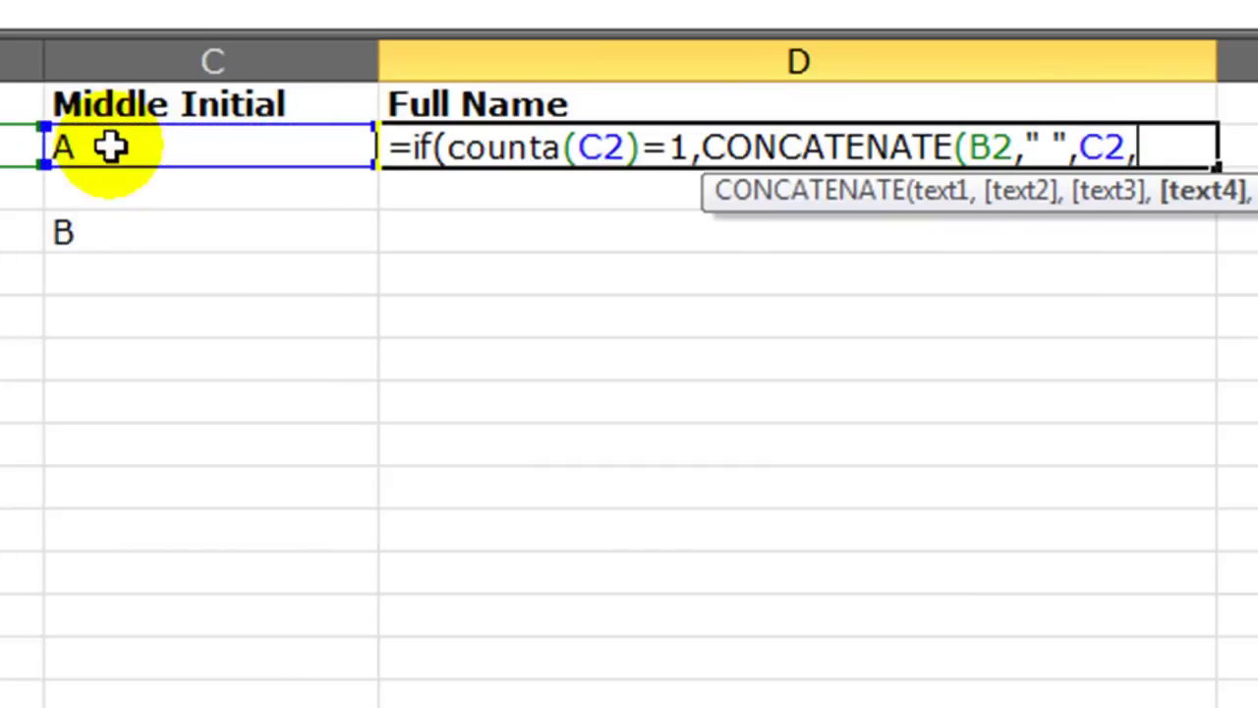
pyautogui.write('". ",')
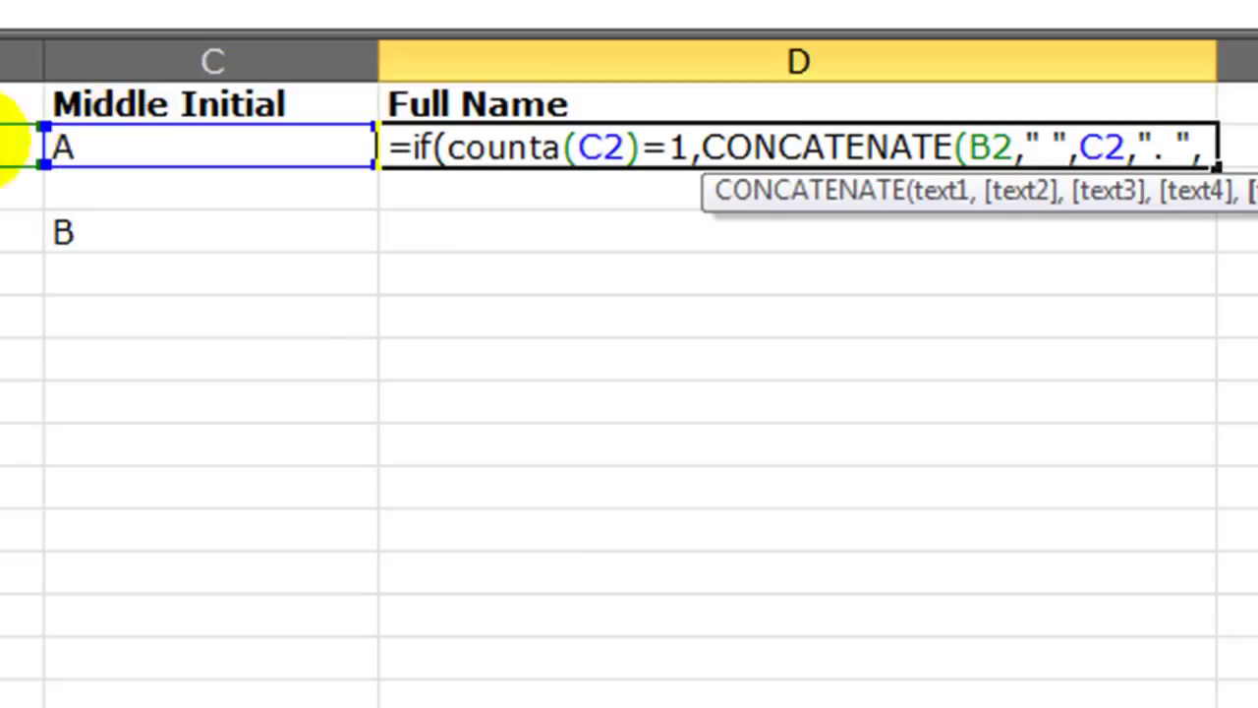
pyautogui.write('A2')
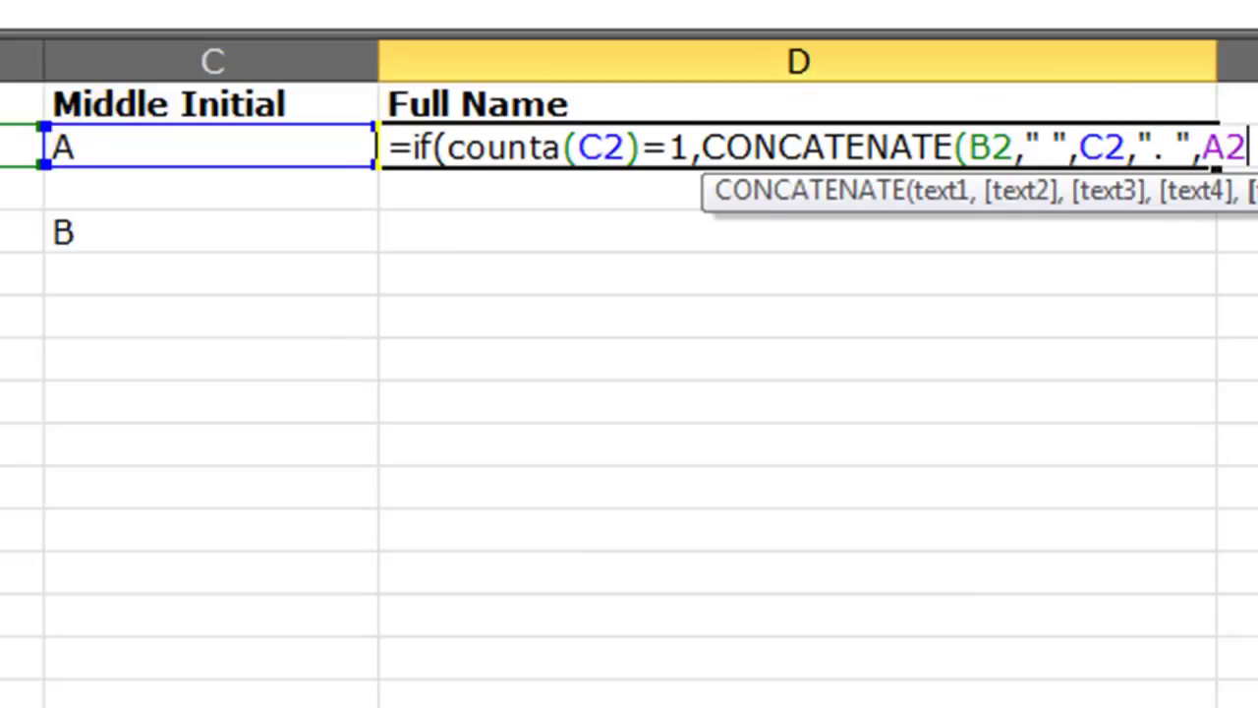
pyautogui.write(')')
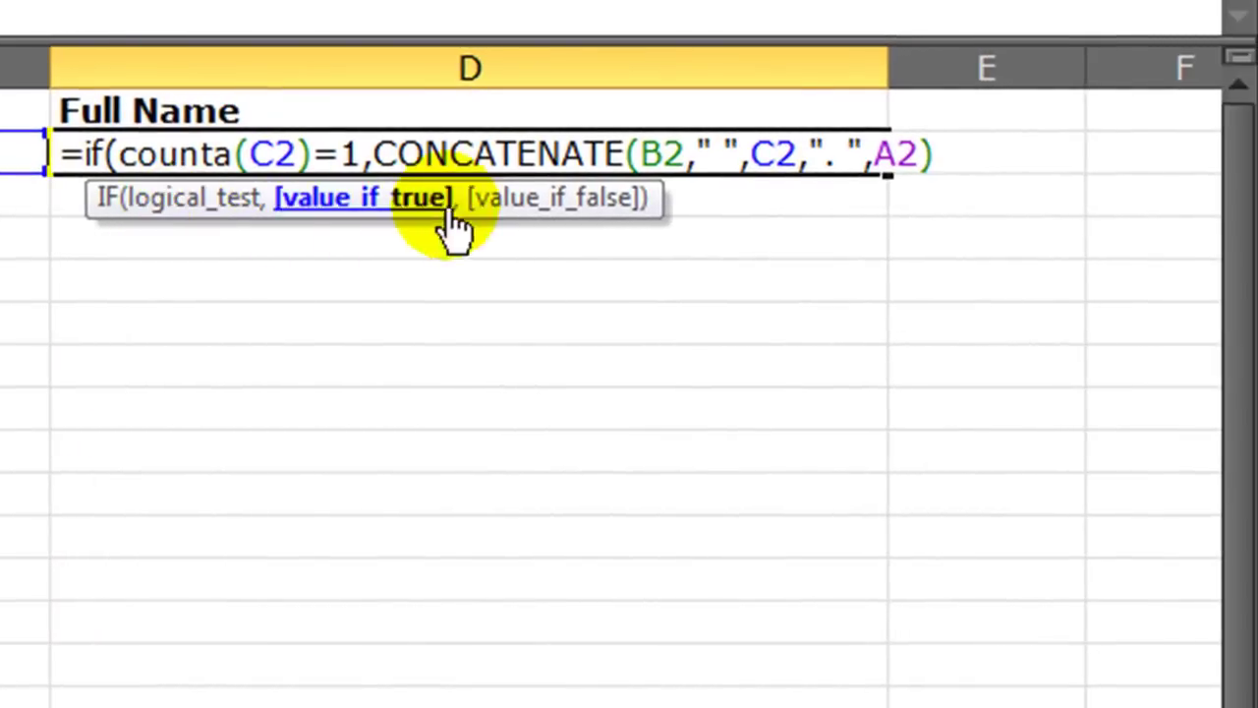
pyautogui.click(160, 208)
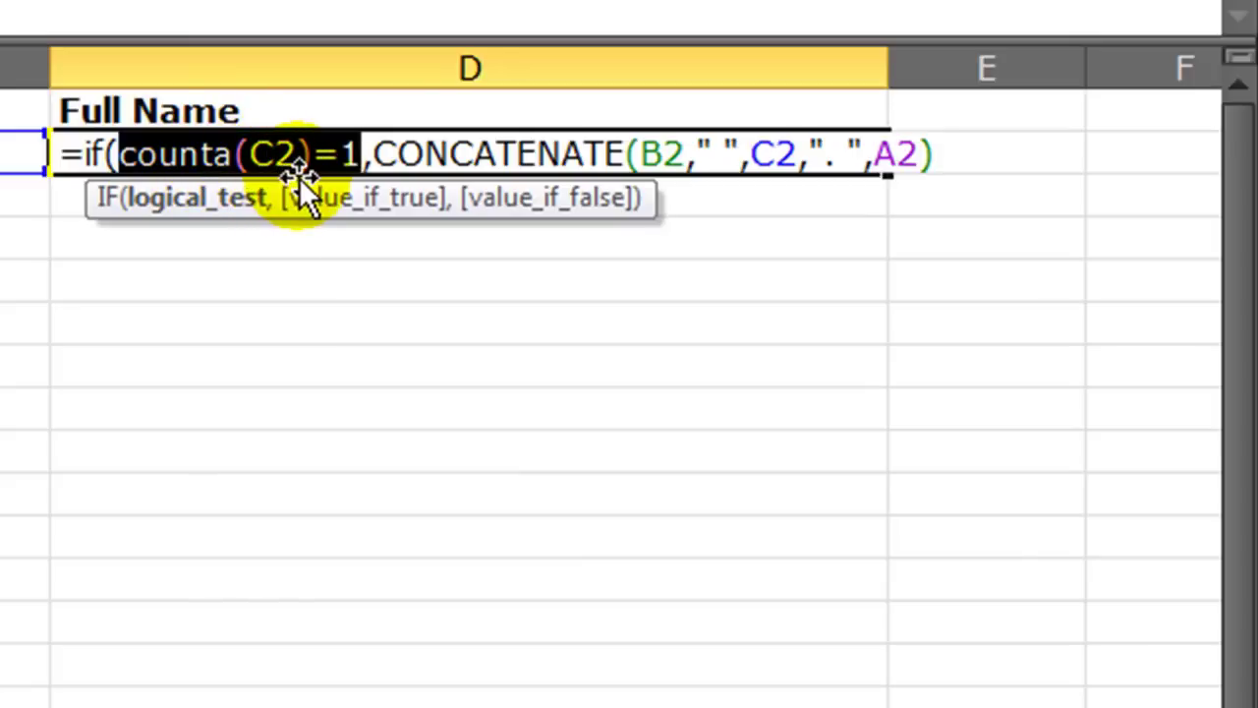
pyautogui.click(388, 221)
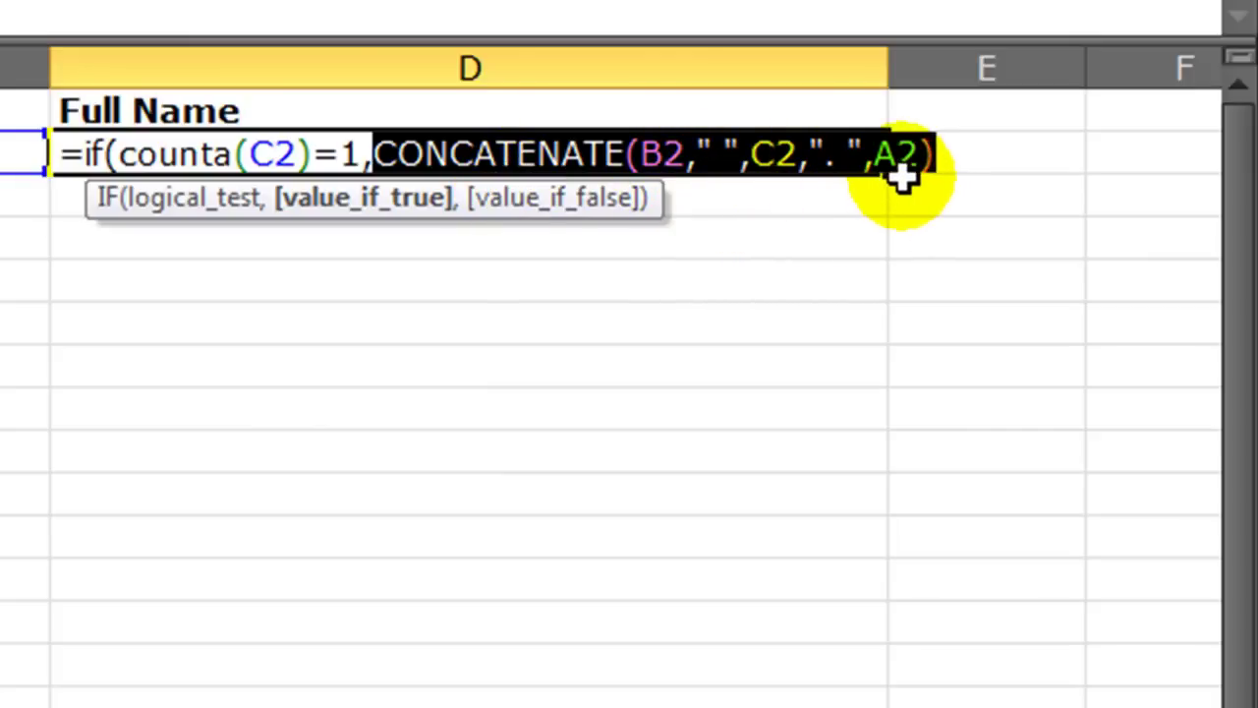
pyautogui.click(946, 157)
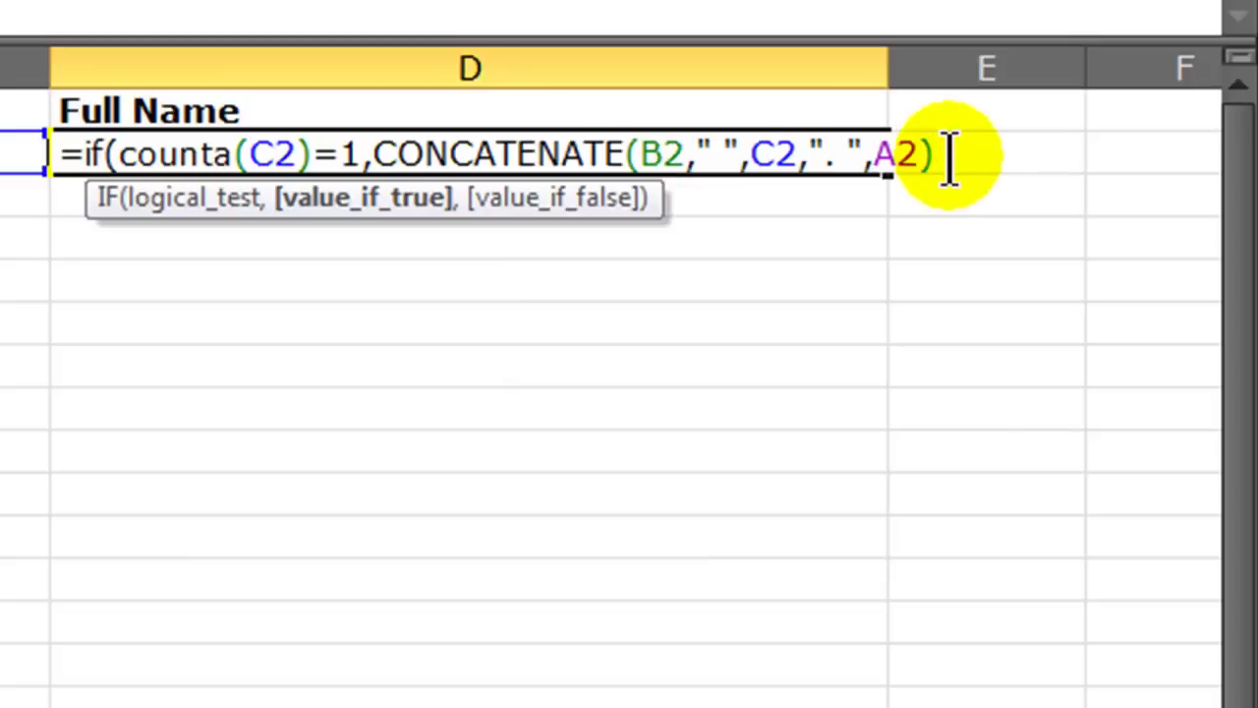
# Add the IF's false branch CONCATENATE(B2," ",A2) to D2's formula and close it.
pyautogui.write(',')
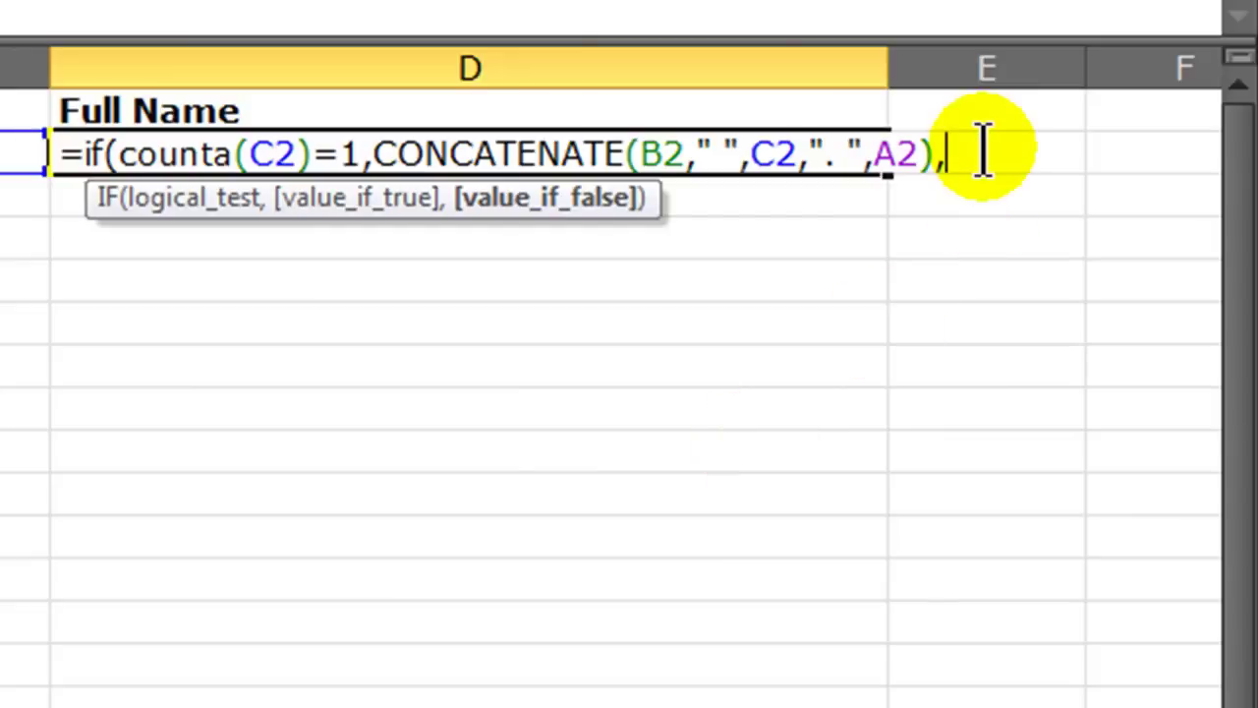
pyautogui.write('con')
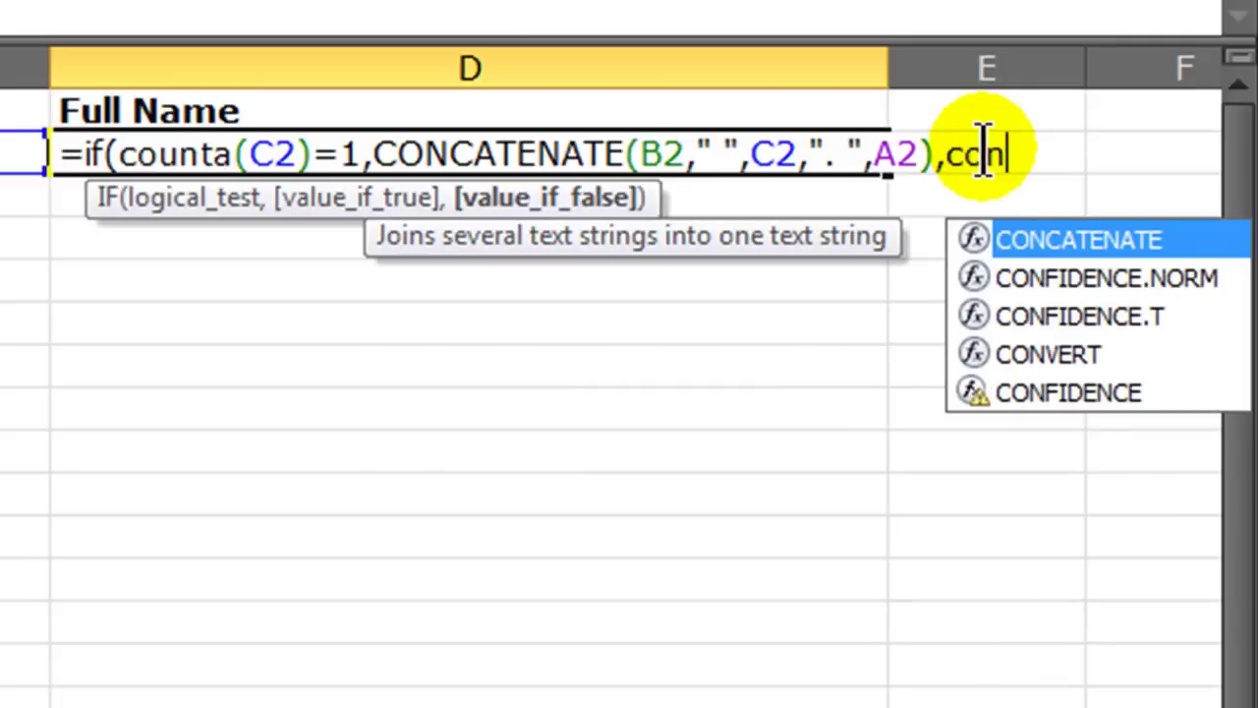
pyautogui.press('Tab')
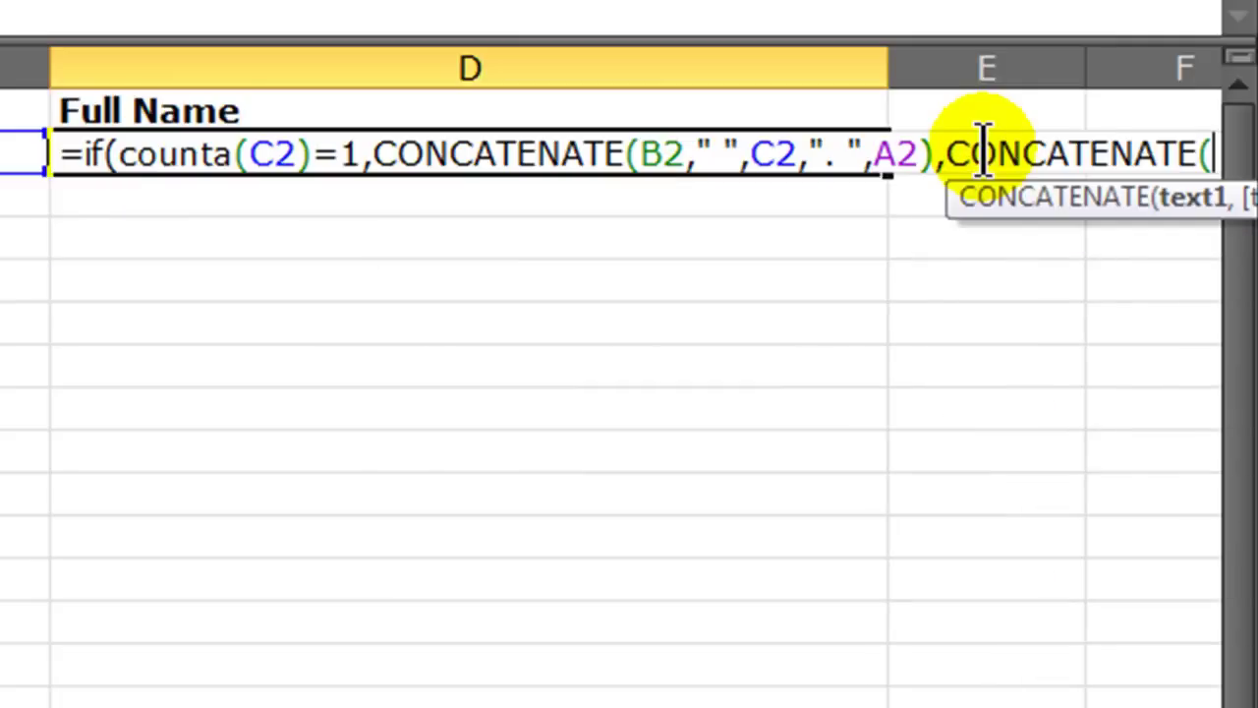
pyautogui.hscroll(3, 629, 354)
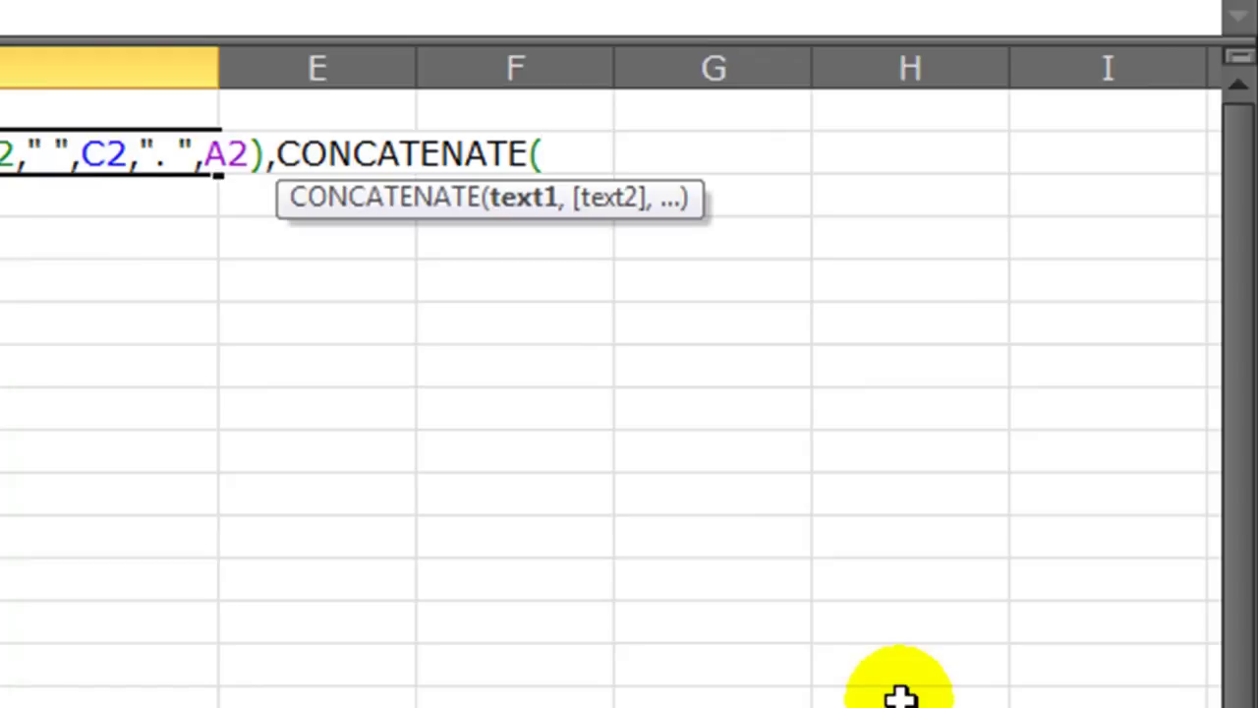
pyautogui.write('B2," "')
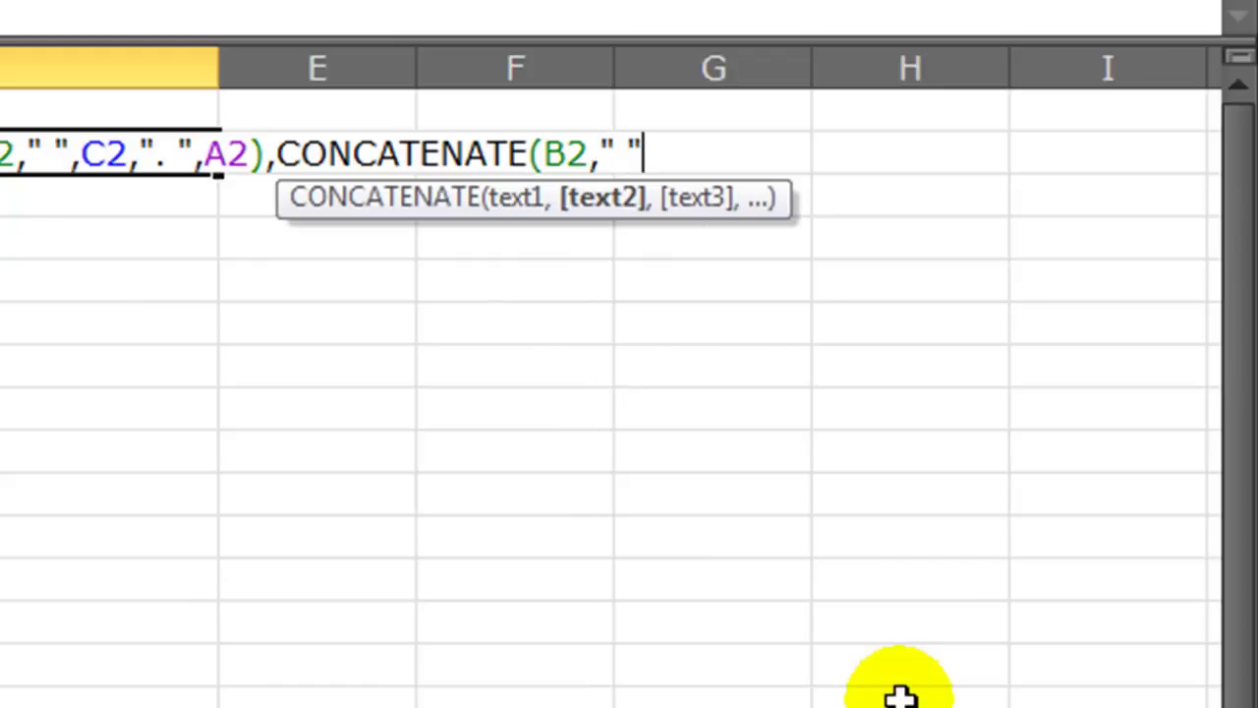
pyautogui.write(',')
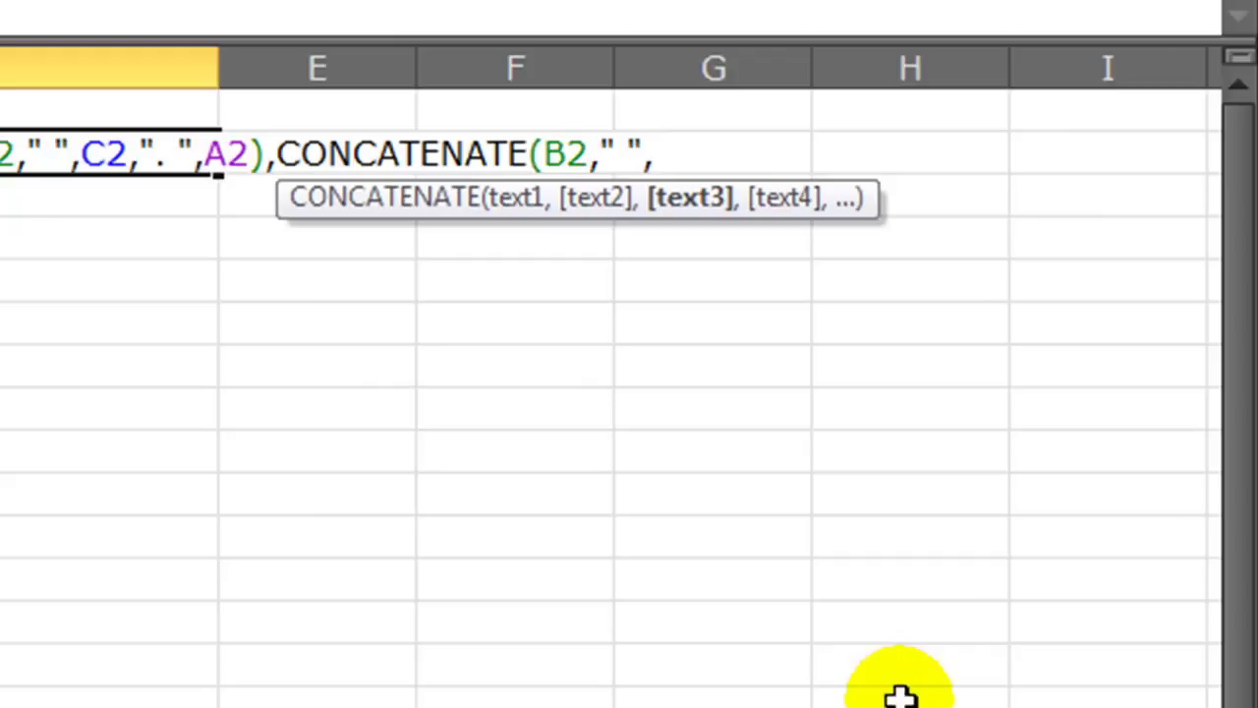
pyautogui.write('A2)')
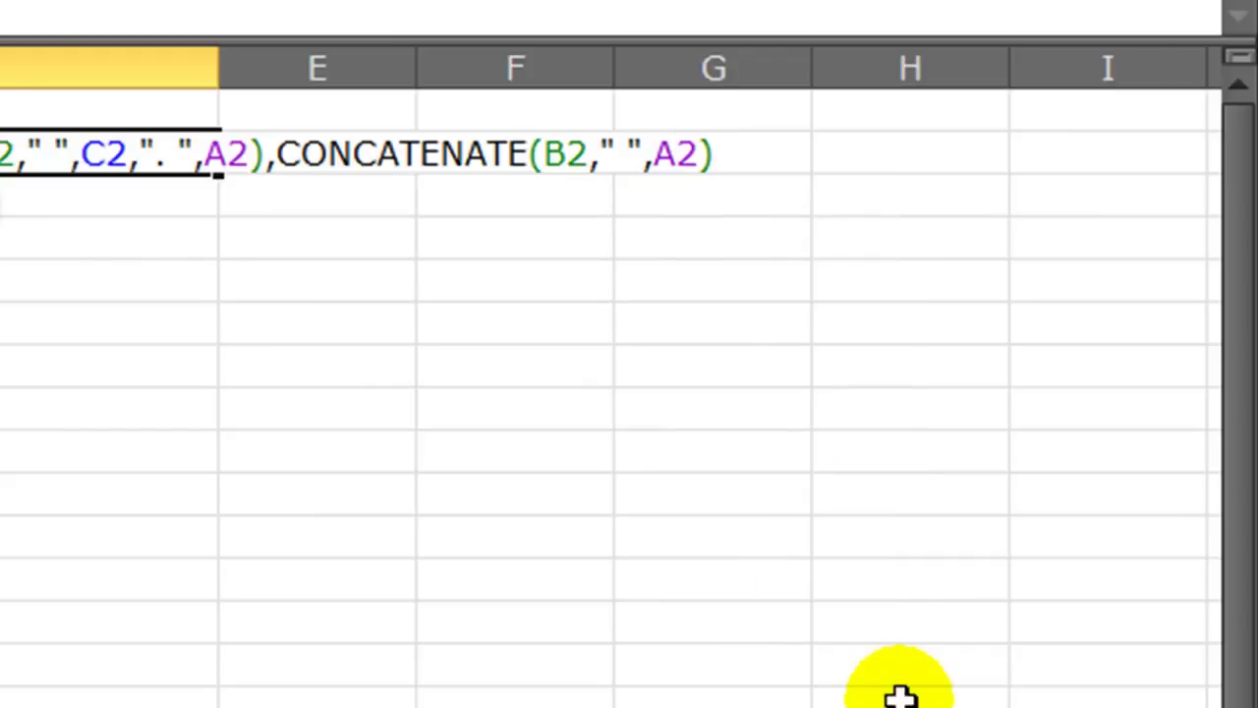
pyautogui.write(')')
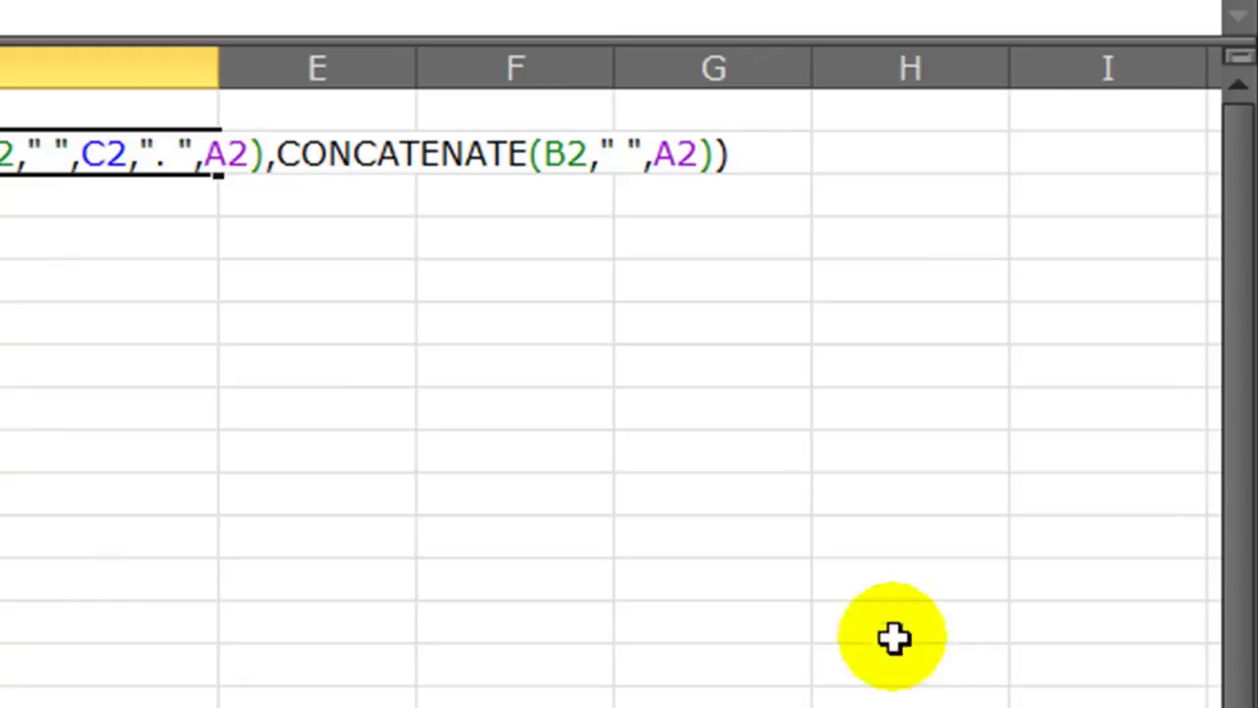
# Commit the D2 formula and fill it down through D5.
pyautogui.press('Return')
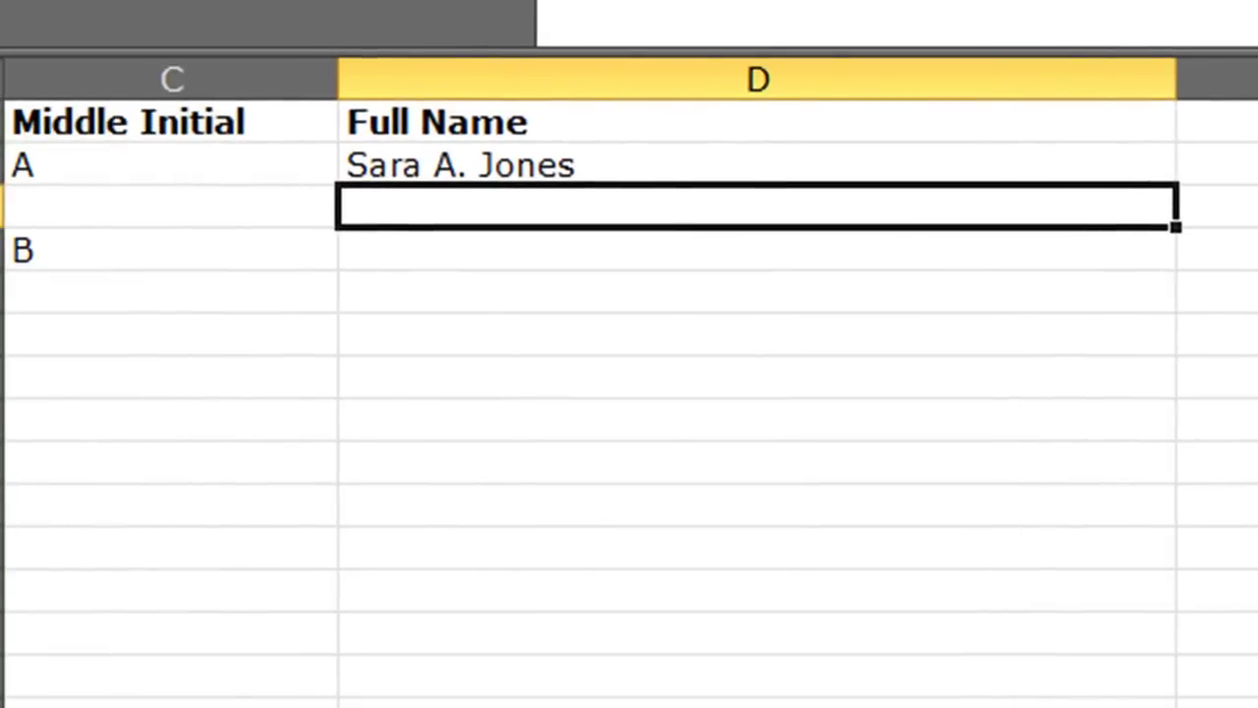
pyautogui.hscroll(-2, 629, 373)
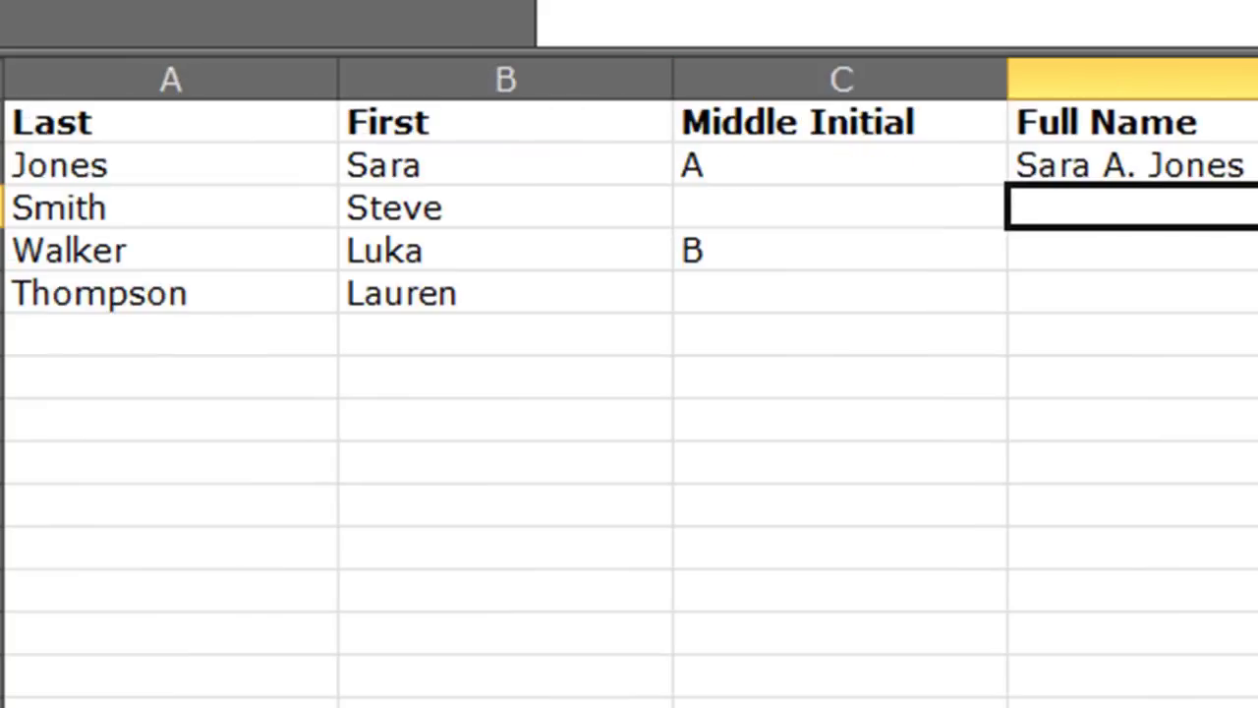
pyautogui.click(1130, 165)
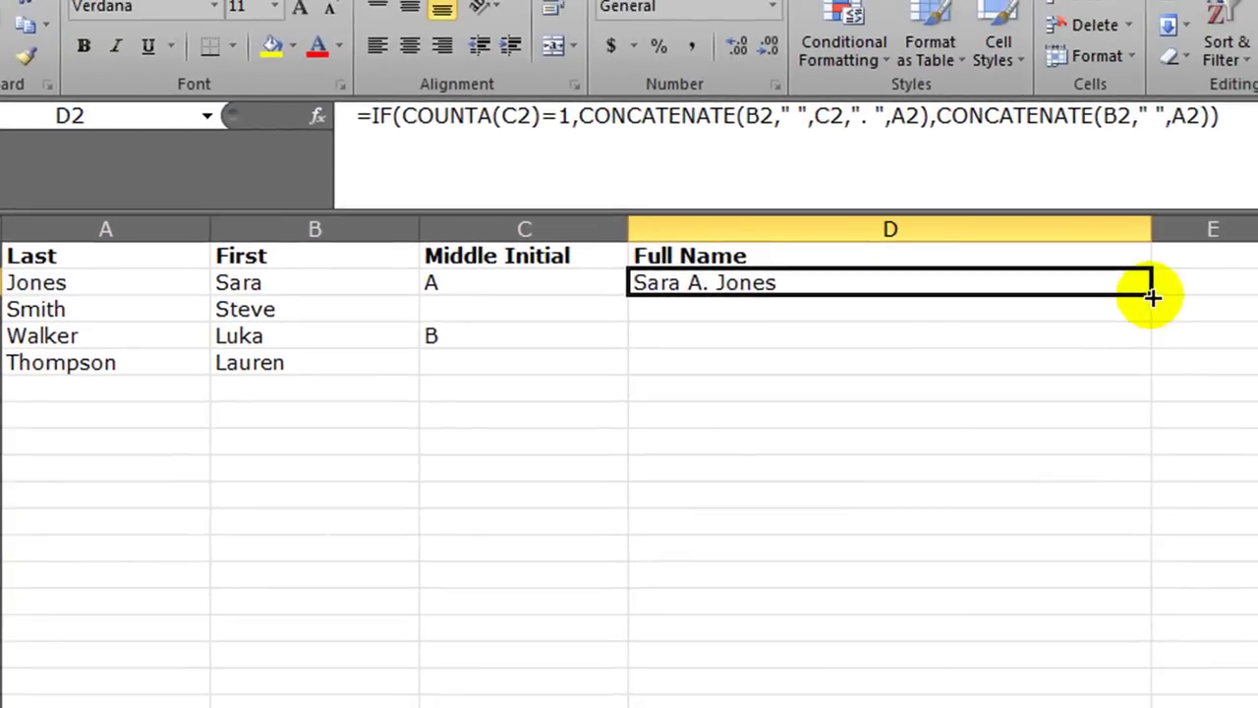
pyautogui.moveTo(1149, 295); pyautogui.dragTo(1143, 372)
pyautogui.click(897, 494)
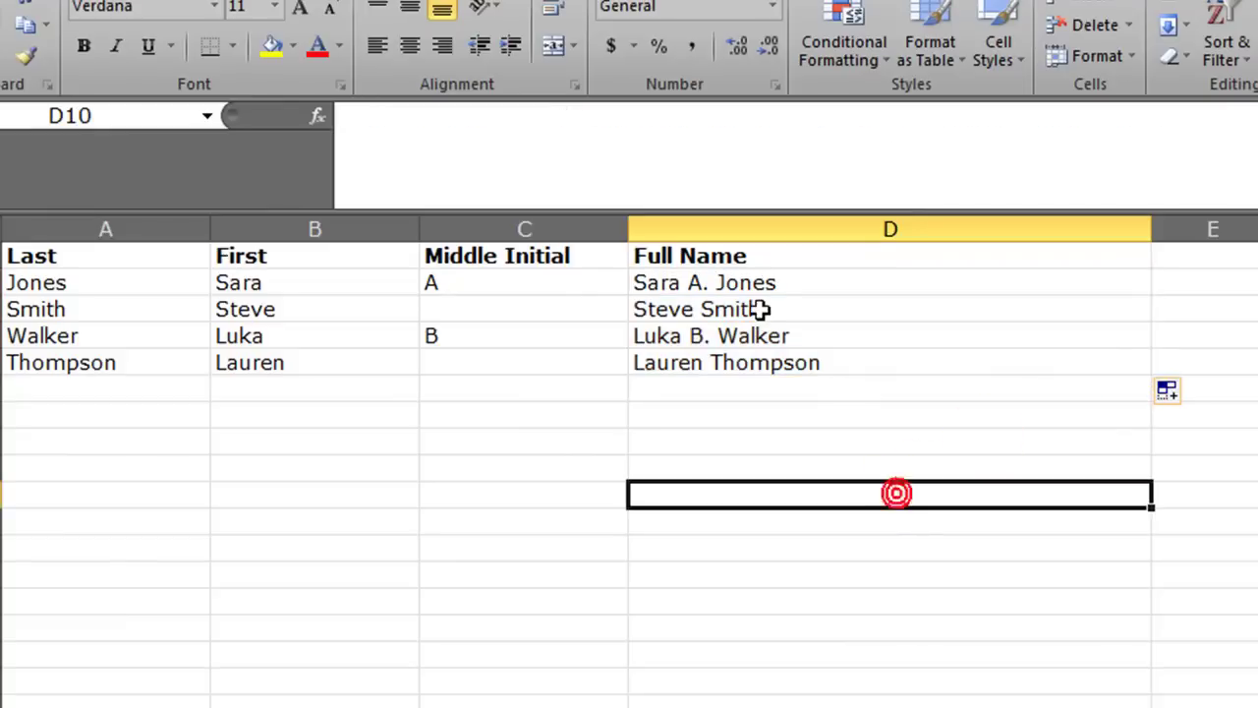
# Review the formulas in D4, D5 and D2, highlighting the COUNTA test and fallback CONCATENATE.
pyautogui.click(705, 339)
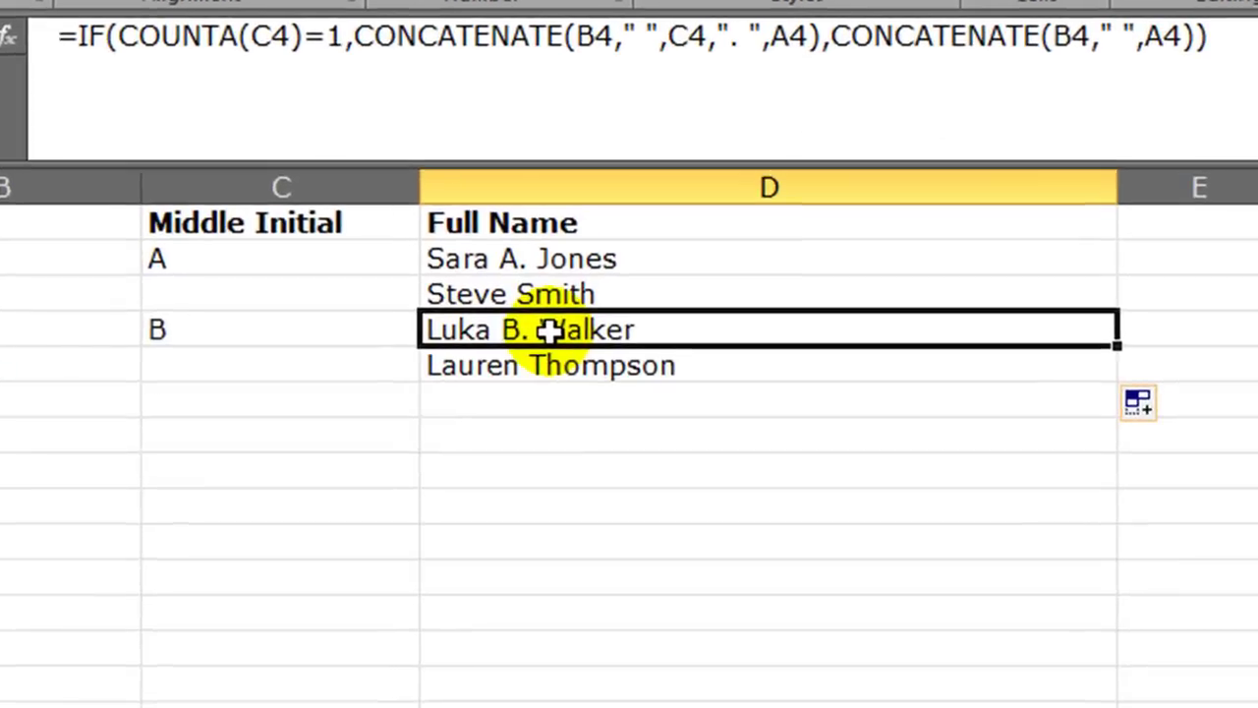
pyautogui.click(560, 365)
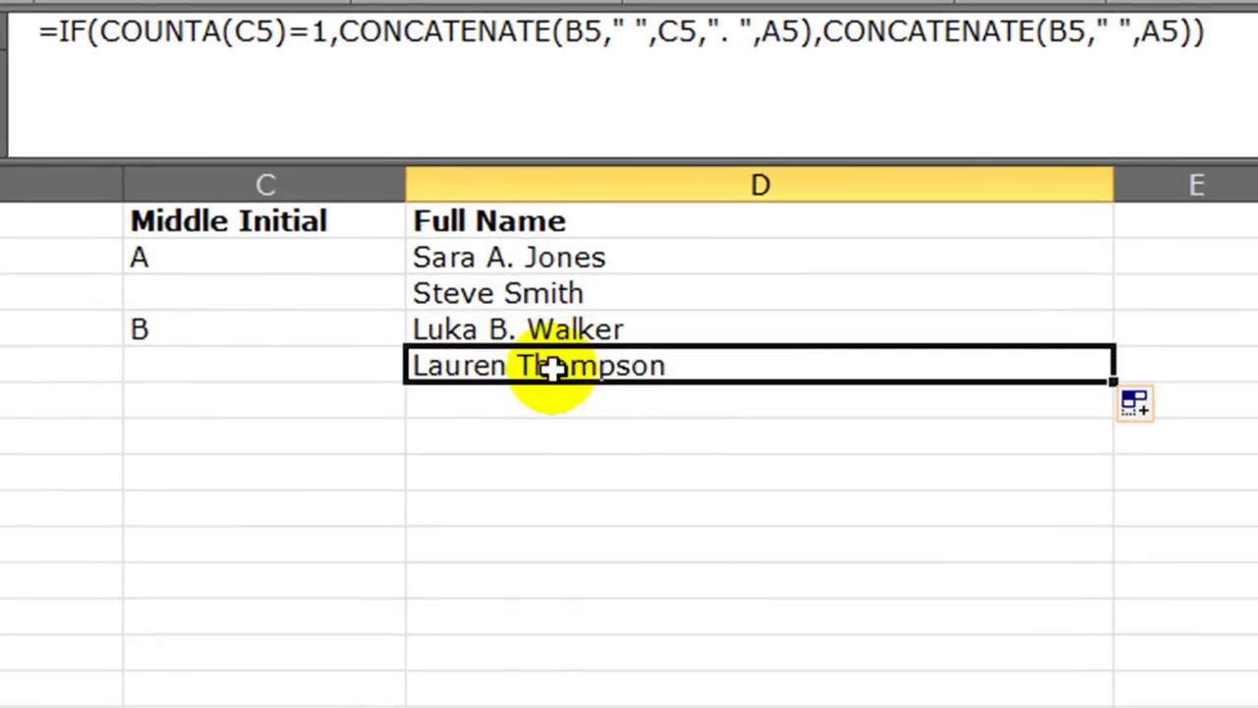
pyautogui.doubleClick(615, 258)
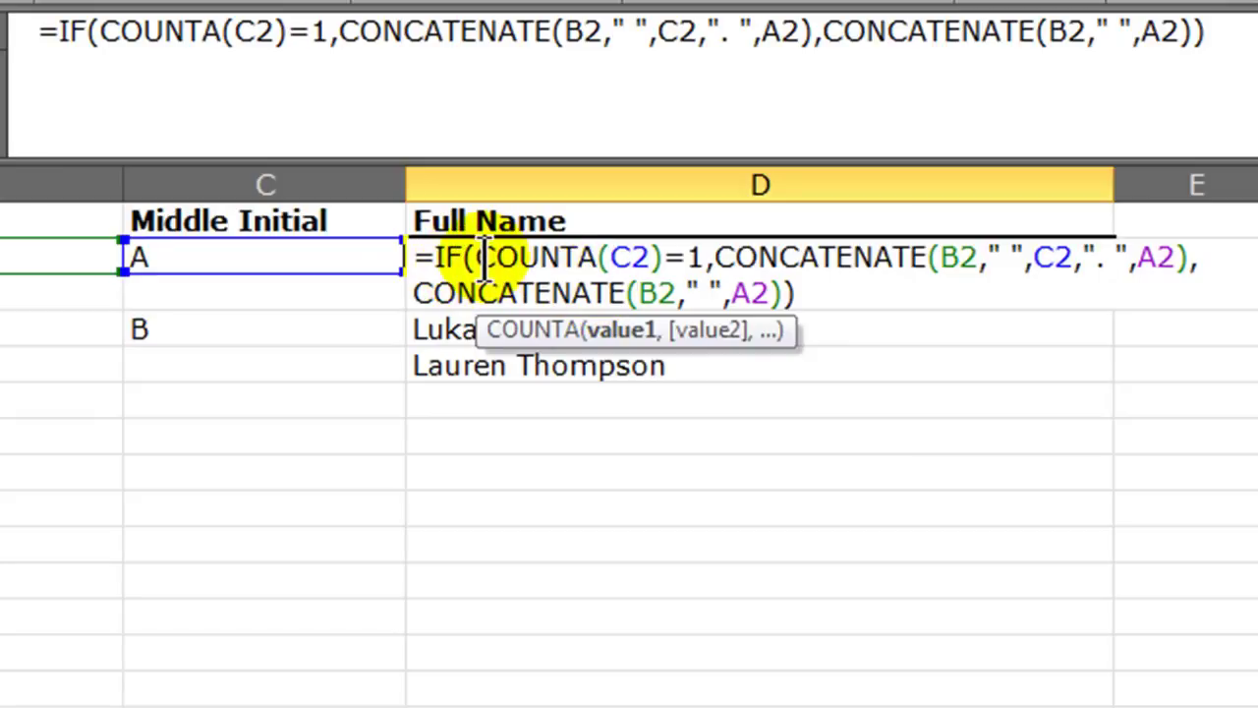
pyautogui.moveTo(484, 258); pyautogui.dragTo(1194, 270)
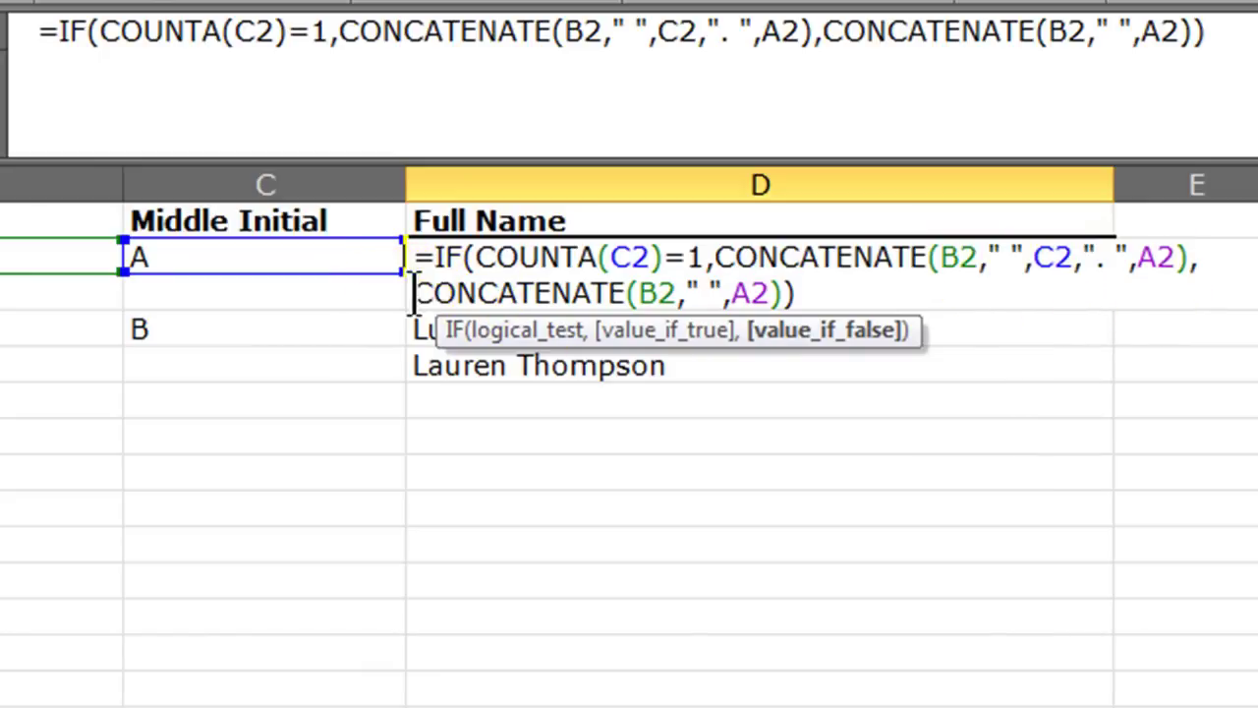
pyautogui.moveTo(414, 292); pyautogui.dragTo(786, 291)
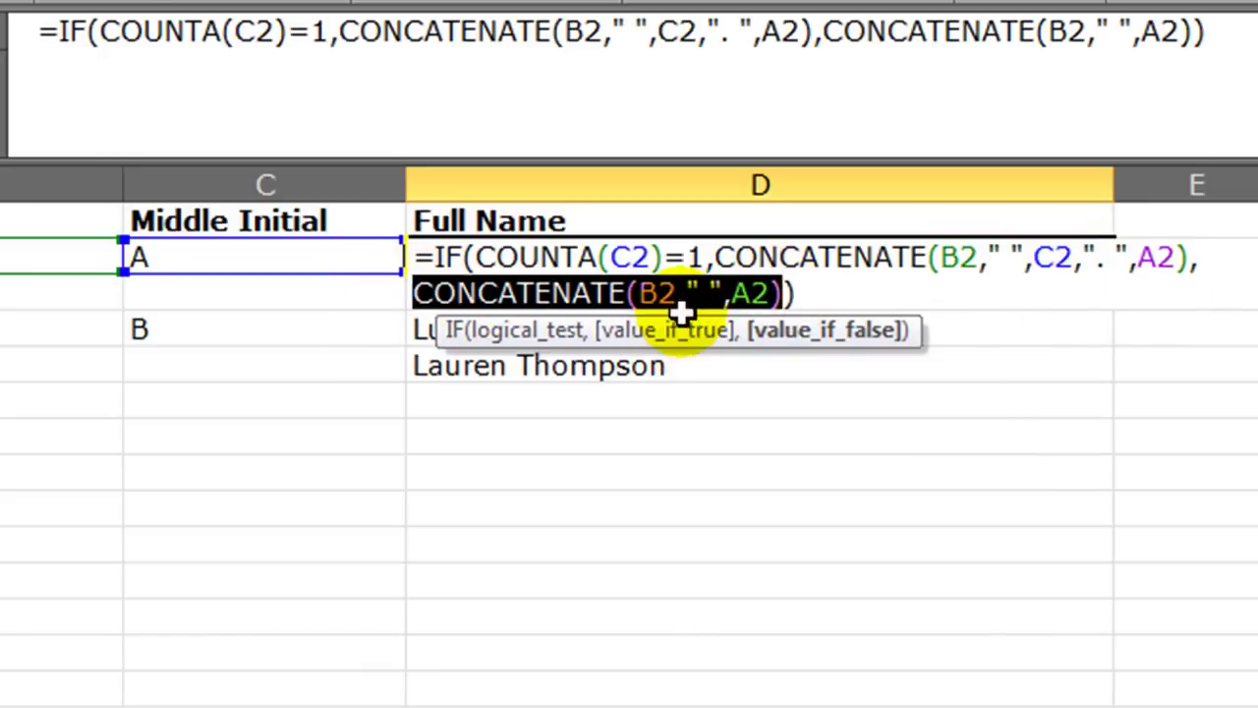